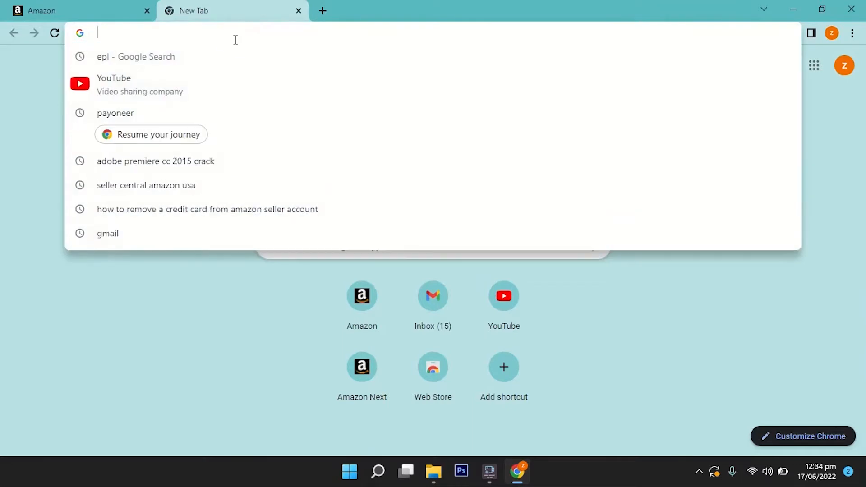
Step: Search the web for "hyperwallet sign up" and open the Hyperwallet Pay Portal - Welcome result in a separate tab
{"action": "type", "text": "r"}
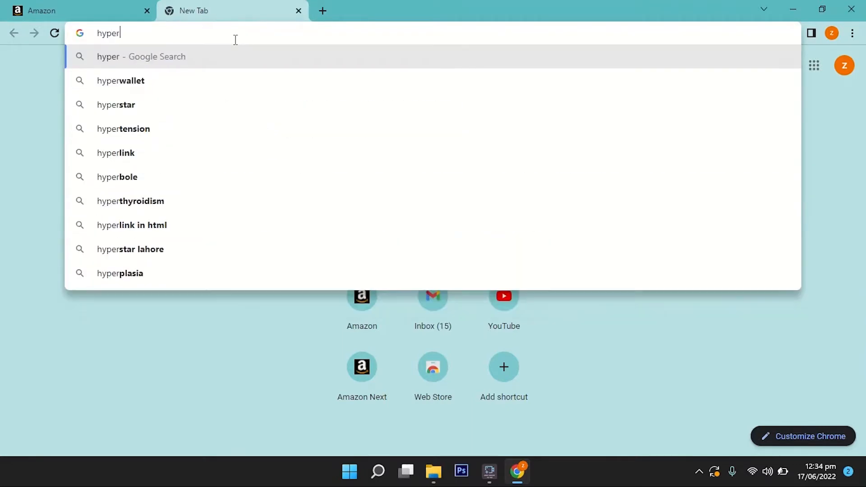
{"action": "type", "text": "wallet sign up"}
{"action": "key", "text": "End"}
{"action": "key", "text": "Return"}
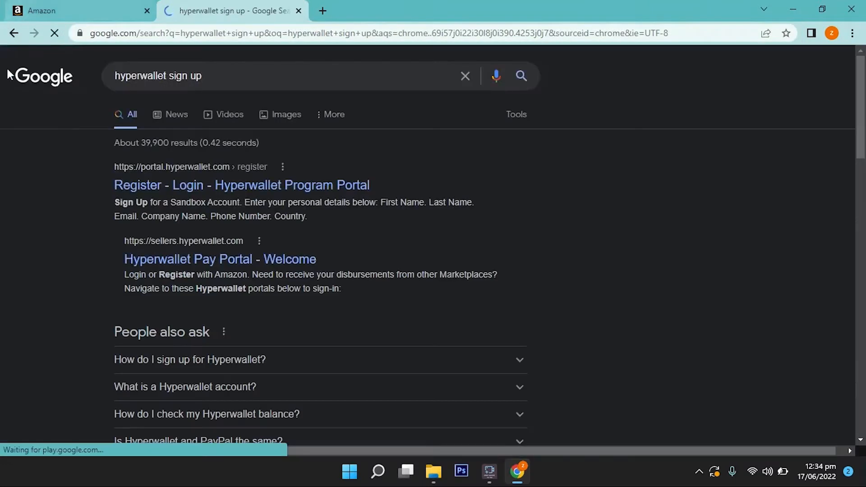
{"action": "middle_click", "coordinate": [186, 263]}
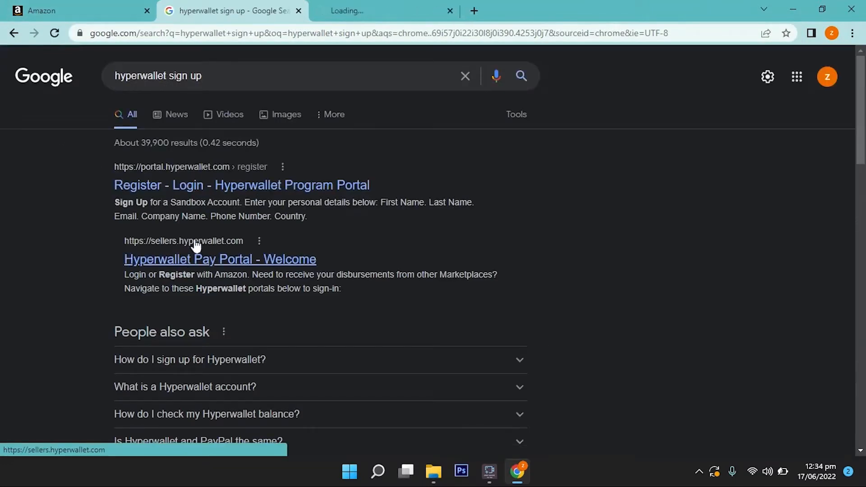
{"action": "left_click", "coordinate": [388, 11]}
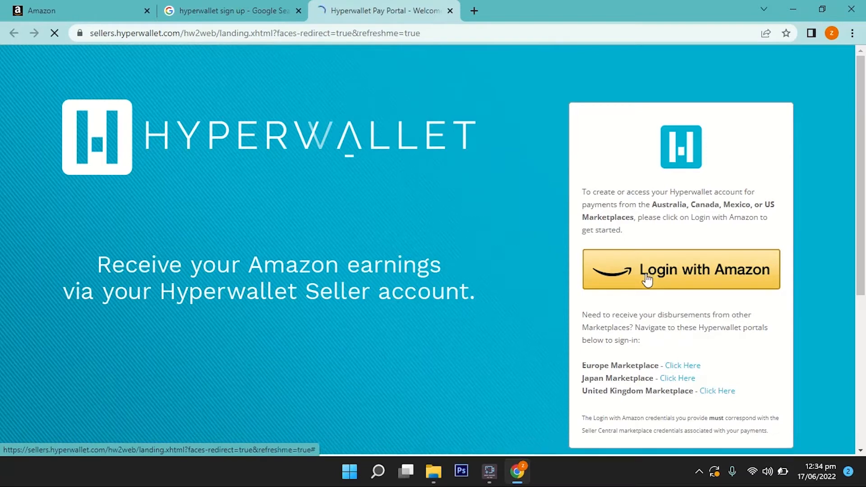
Step: Try to log in to the Hyperwallet seller portal with Amazon, allowing Hyperwallet access to the profile
{"action": "scroll", "coordinate": [646, 279], "scroll_direction": "down", "scroll_amount": 3}
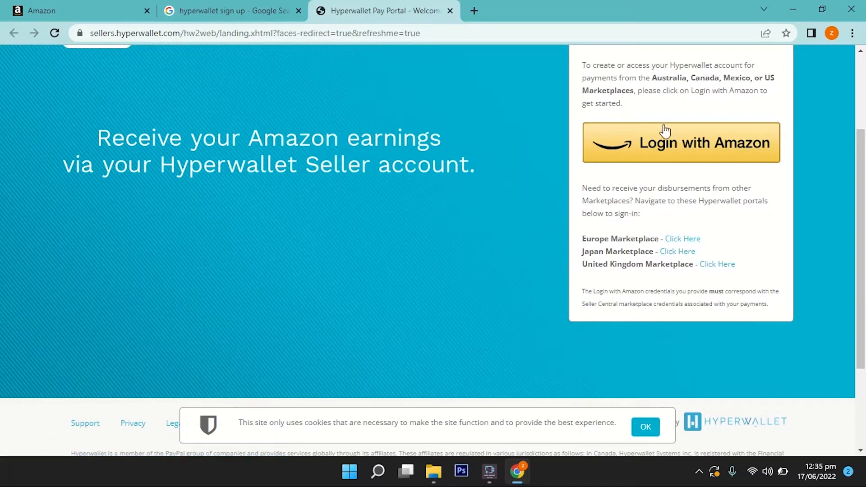
{"action": "scroll", "coordinate": [605, 106], "scroll_direction": "up", "scroll_amount": 1}
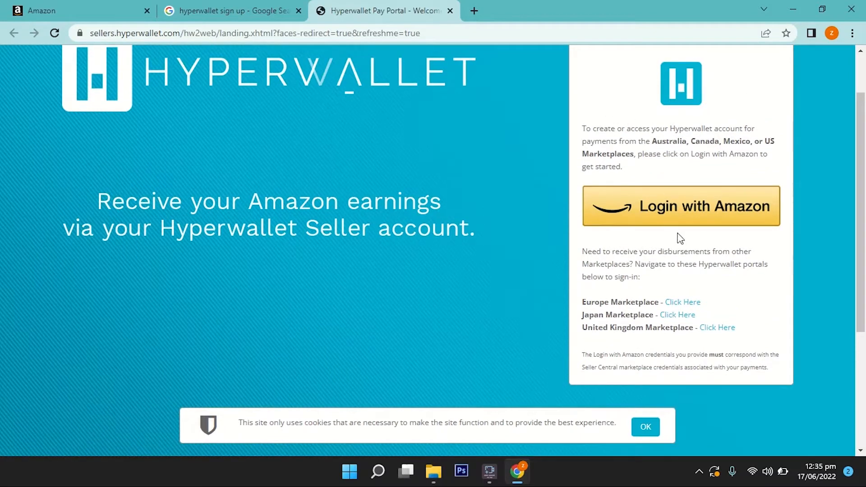
{"action": "left_click", "coordinate": [681, 215]}
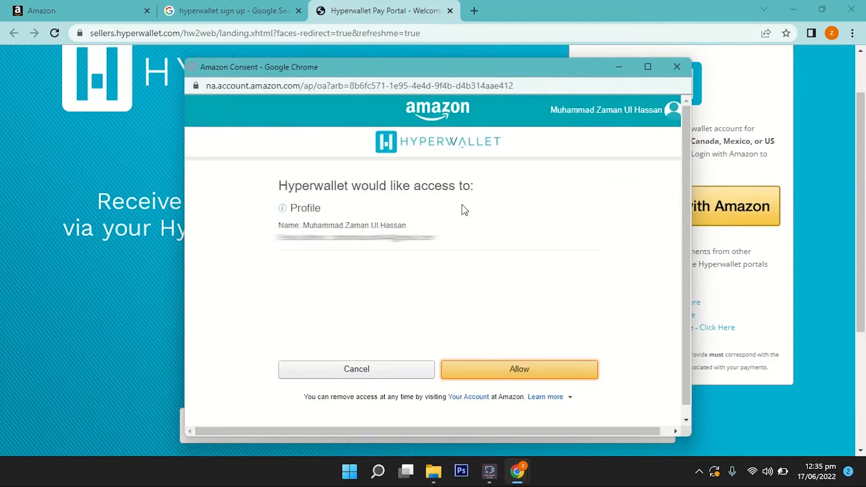
{"action": "scroll", "coordinate": [397, 239], "scroll_direction": "down", "scroll_amount": 1}
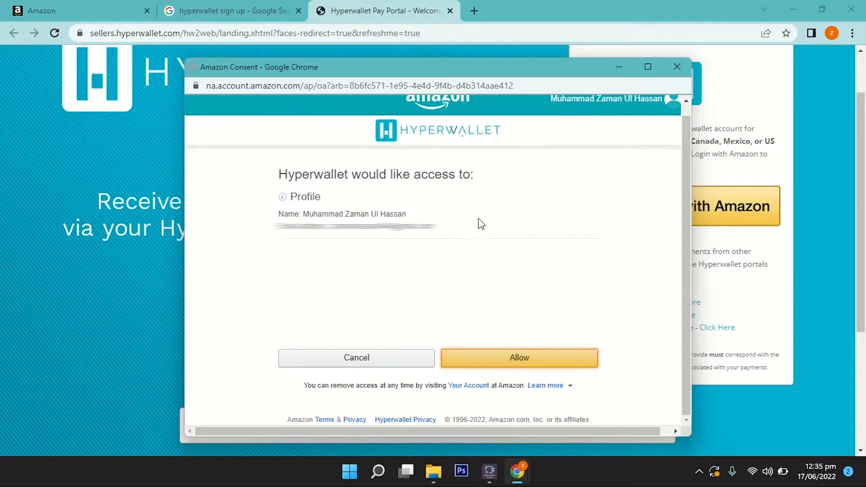
{"action": "scroll", "coordinate": [480, 224], "scroll_direction": "up", "scroll_amount": 1}
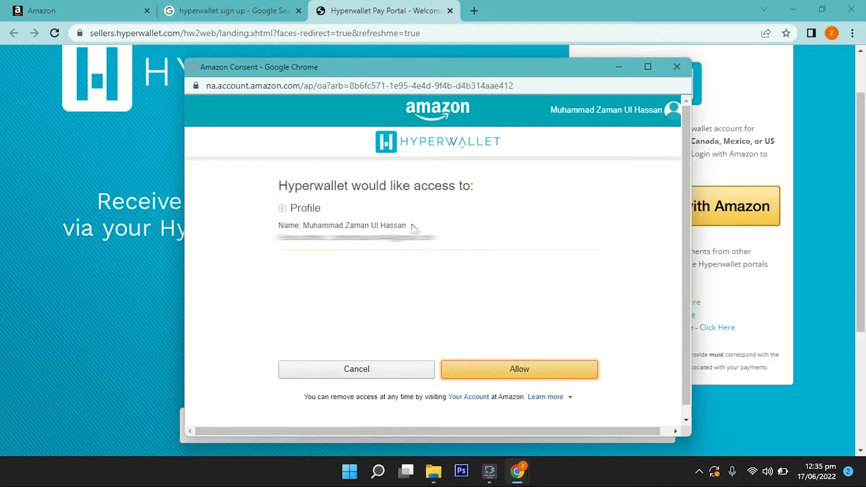
{"action": "left_click", "coordinate": [519, 369]}
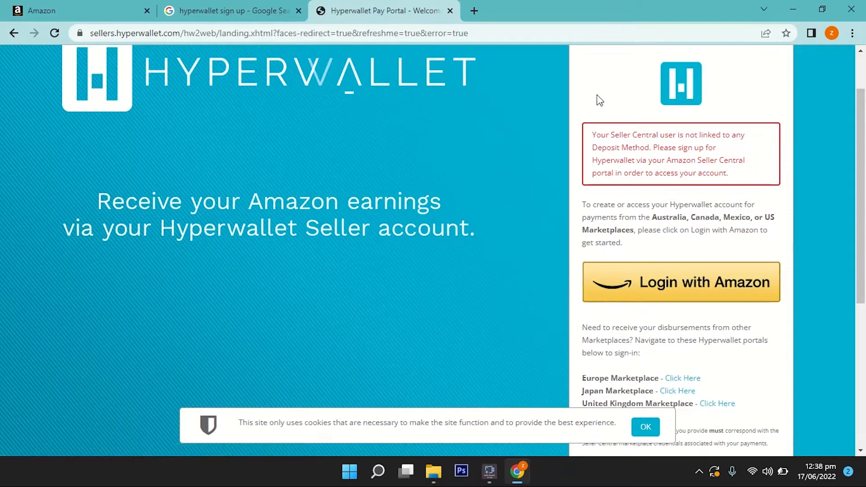
{"action": "left_click_drag", "start_coordinate": [590, 133], "coordinate": [633, 128]}
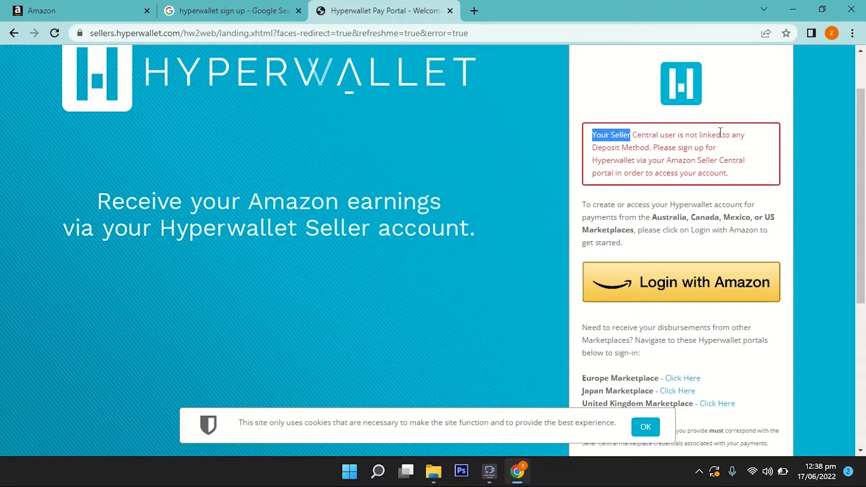
{"action": "left_click", "coordinate": [729, 147]}
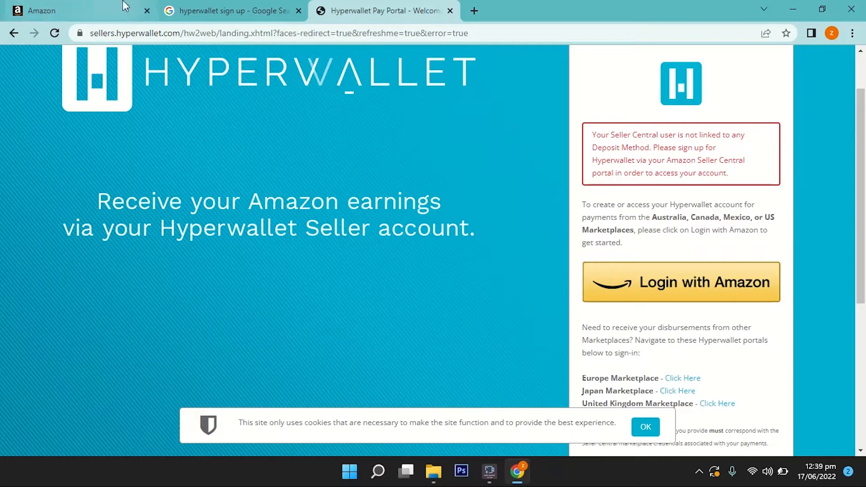
{"action": "left_click", "coordinate": [675, 163]}
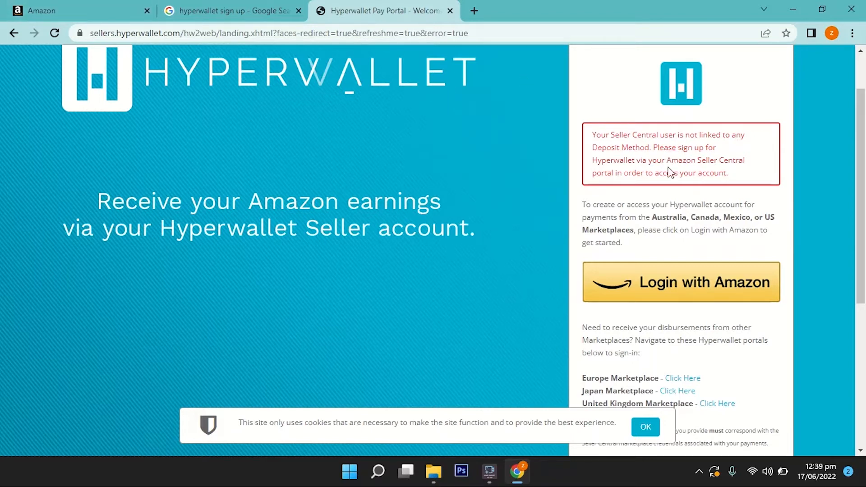
Step: Return to Seller Central's Deposit Methods page and start adding a new deposit method for the Amazon.ca marketplace
{"action": "left_click", "coordinate": [43, 10]}
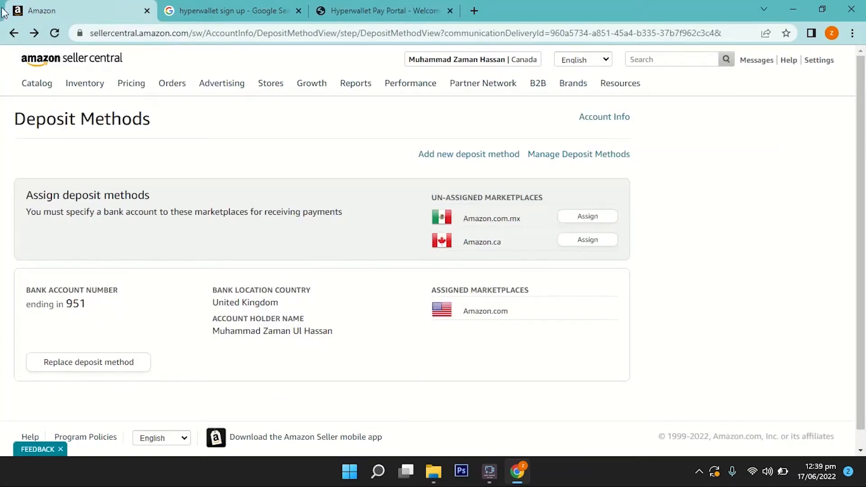
{"action": "mouse_move", "coordinate": [63, 81]}
{"action": "mouse_move", "coordinate": [817, 63]}
{"action": "scroll", "coordinate": [275, 251], "scroll_direction": "down", "scroll_amount": 1}
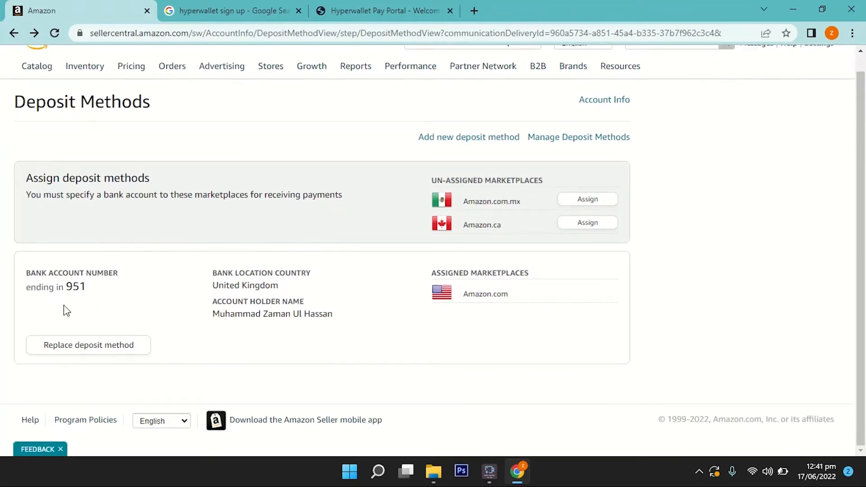
{"action": "double_click", "coordinate": [77, 285]}
{"action": "scroll", "coordinate": [144, 291], "scroll_direction": "up", "scroll_amount": 1}
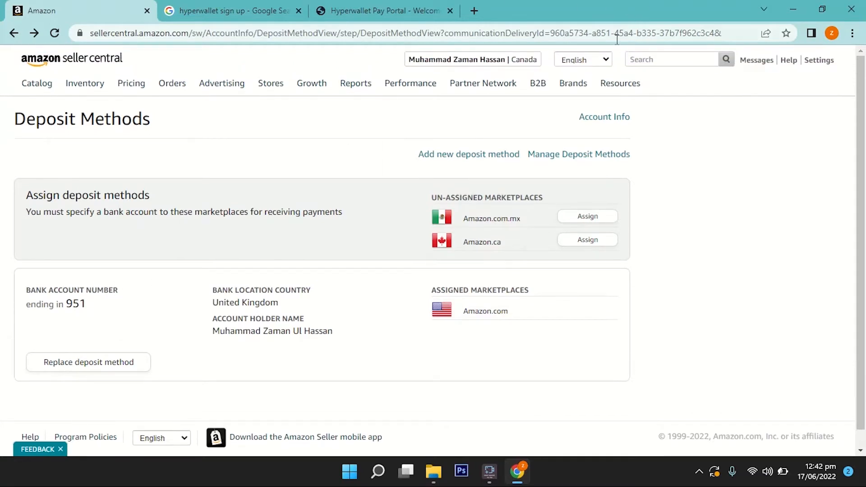
{"action": "left_click", "coordinate": [442, 155]}
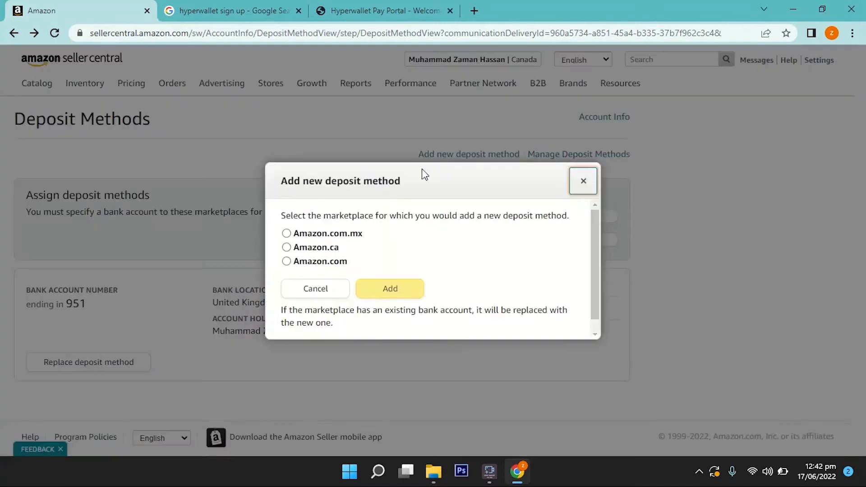
{"action": "left_click", "coordinate": [316, 248]}
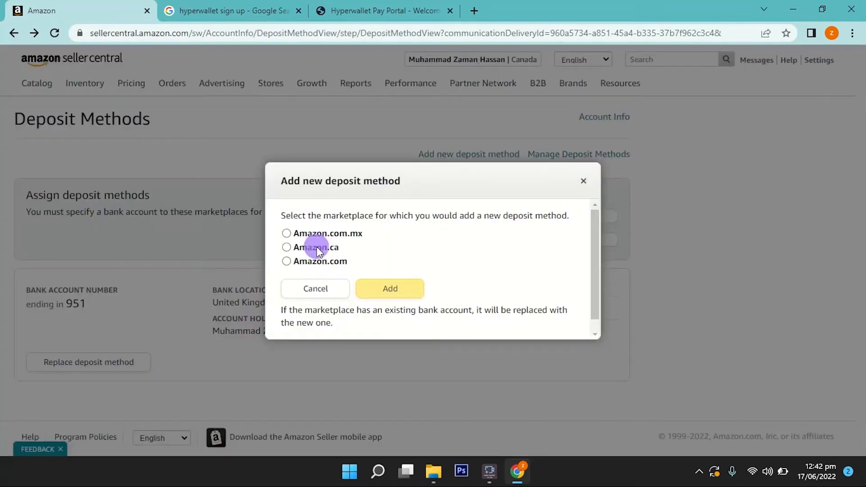
{"action": "left_click", "coordinate": [377, 291]}
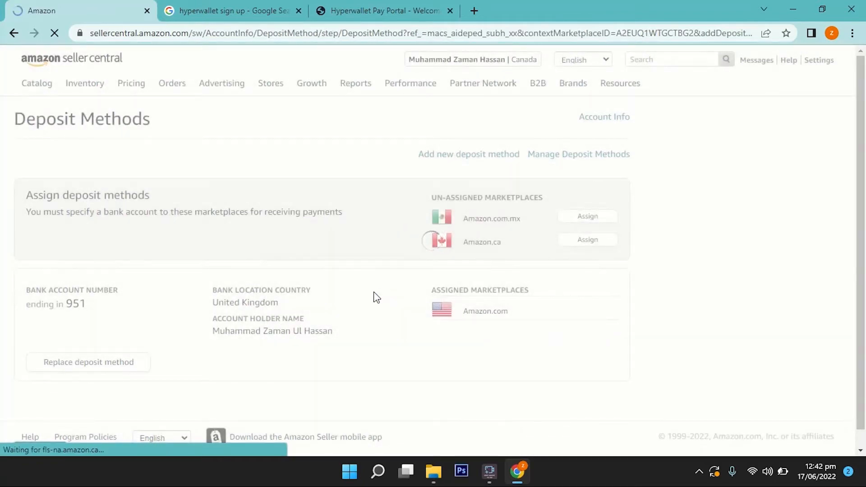
Step: Set the bank location of the new Amazon.ca deposit method to Pakistan
{"action": "scroll", "coordinate": [113, 257], "scroll_direction": "down", "scroll_amount": 2}
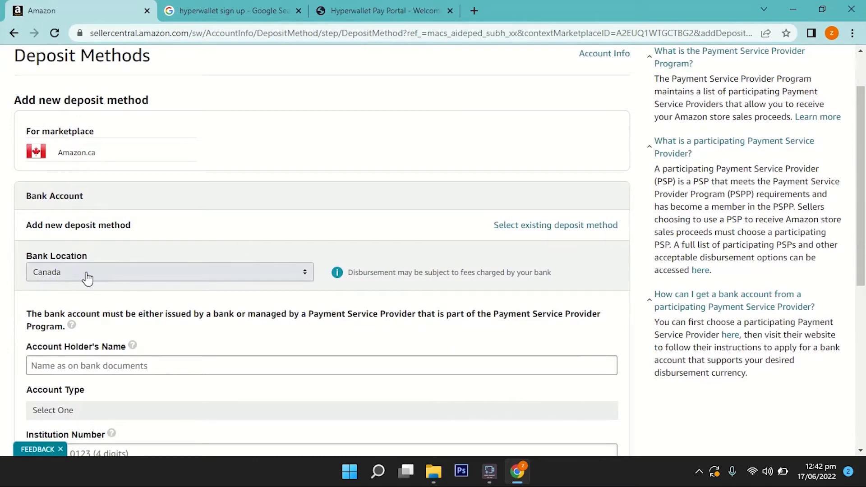
{"action": "scroll", "coordinate": [84, 276], "scroll_direction": "down", "scroll_amount": 3}
{"action": "scroll", "coordinate": [114, 238], "scroll_direction": "down", "scroll_amount": 4}
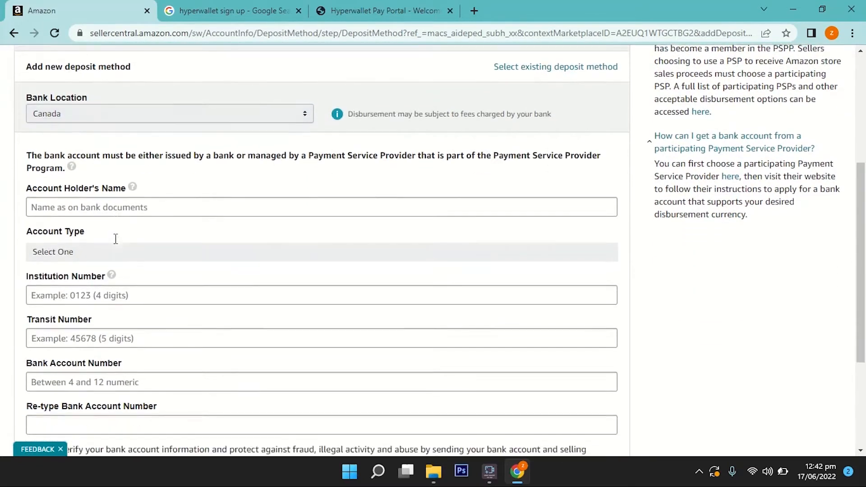
{"action": "scroll", "coordinate": [114, 244], "scroll_direction": "up", "scroll_amount": 3}
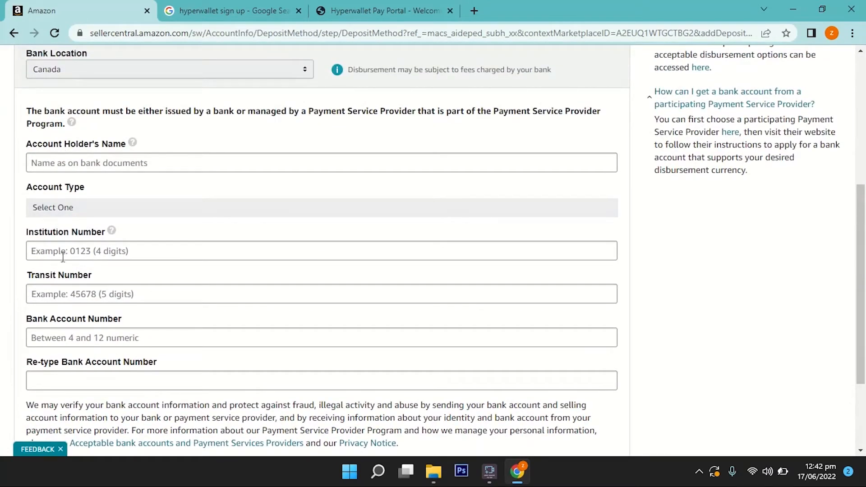
{"action": "scroll", "coordinate": [106, 212], "scroll_direction": "up", "scroll_amount": 3}
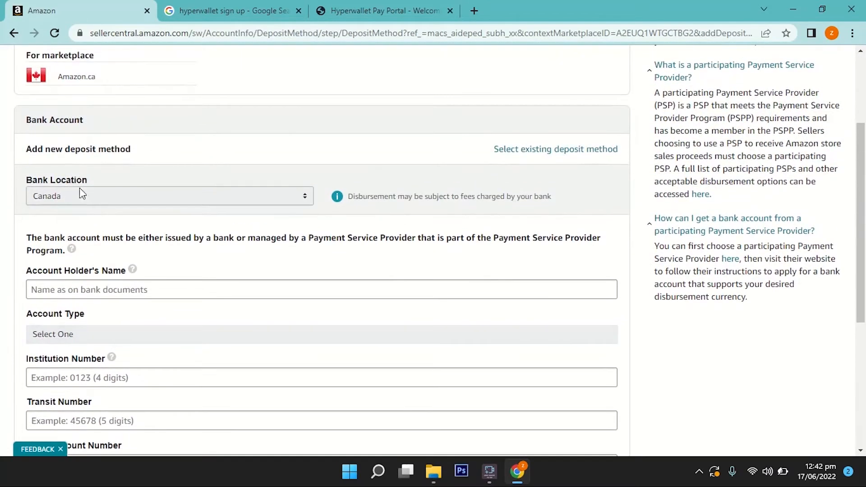
{"action": "left_click", "coordinate": [78, 198]}
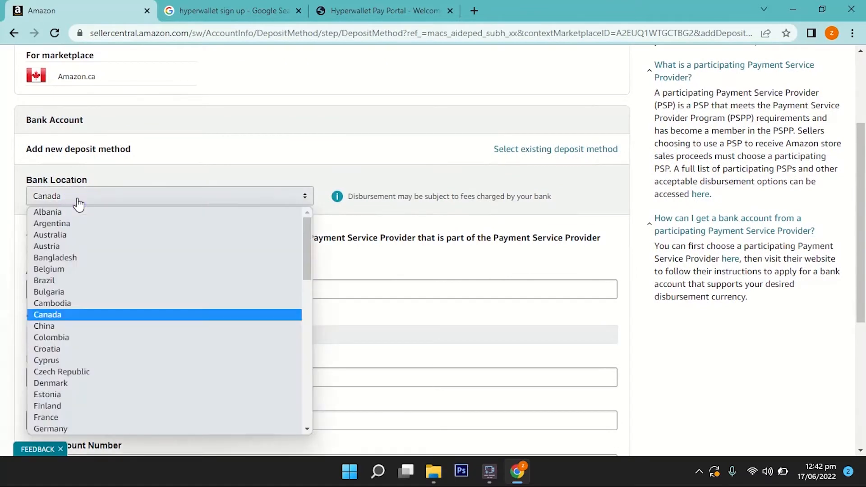
{"action": "key", "text": "p"}
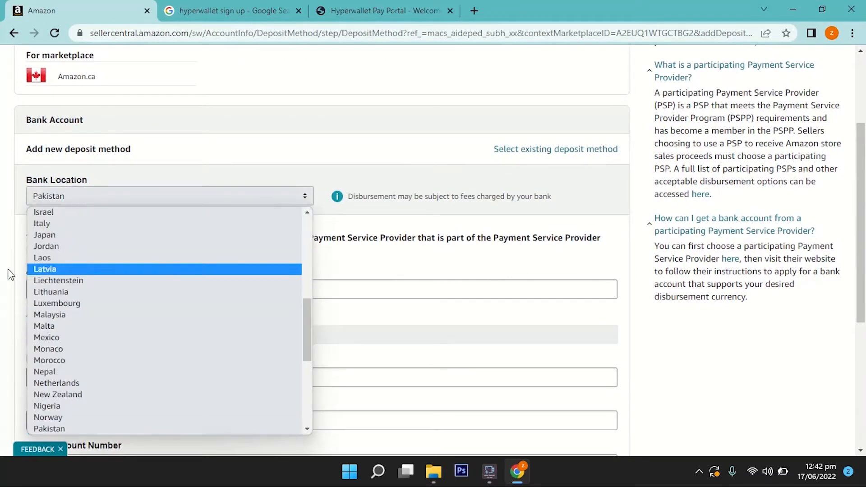
{"action": "left_click", "coordinate": [79, 196]}
Step: Start the Hyperwallet sign-up from the deposit method form, logging in with Amazon and allowing the sign-in
{"action": "scroll", "coordinate": [157, 317], "scroll_direction": "down", "scroll_amount": 3}
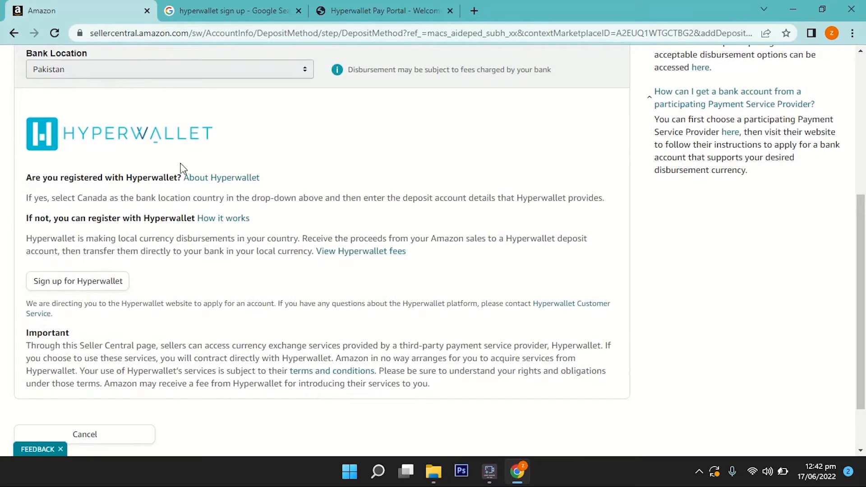
{"action": "left_click", "coordinate": [86, 284]}
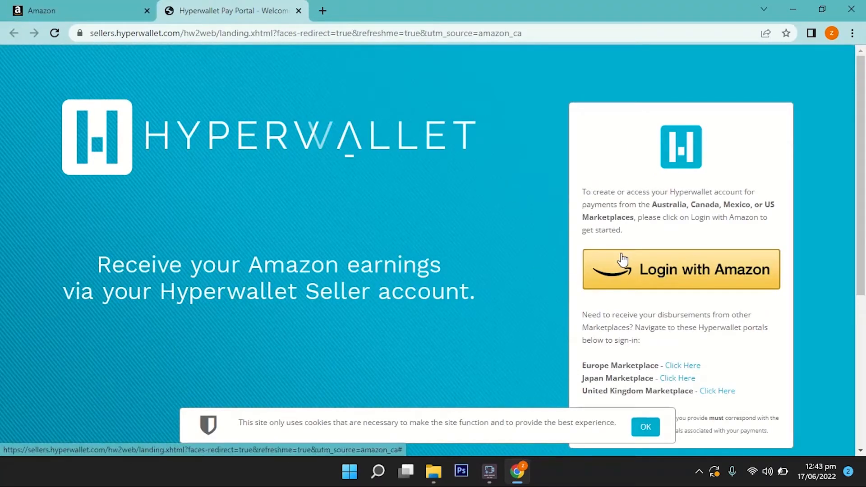
{"action": "left_click", "coordinate": [633, 272]}
{"action": "left_click", "coordinate": [647, 278]}
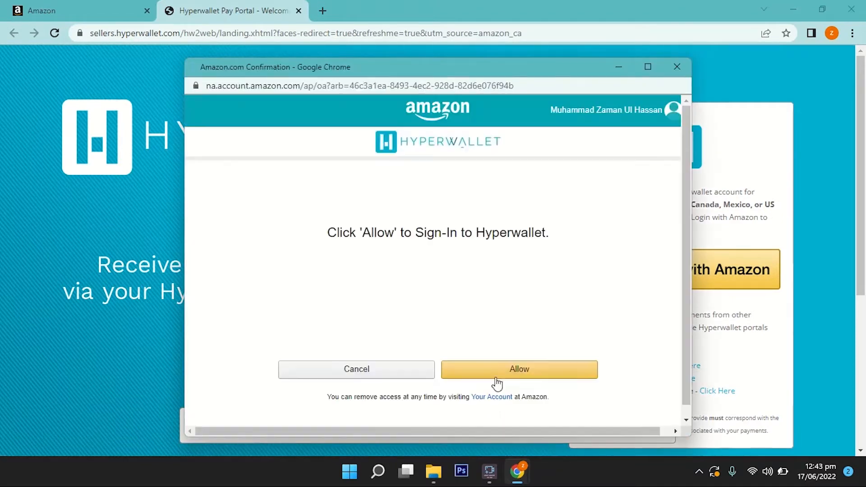
{"action": "left_click", "coordinate": [520, 373]}
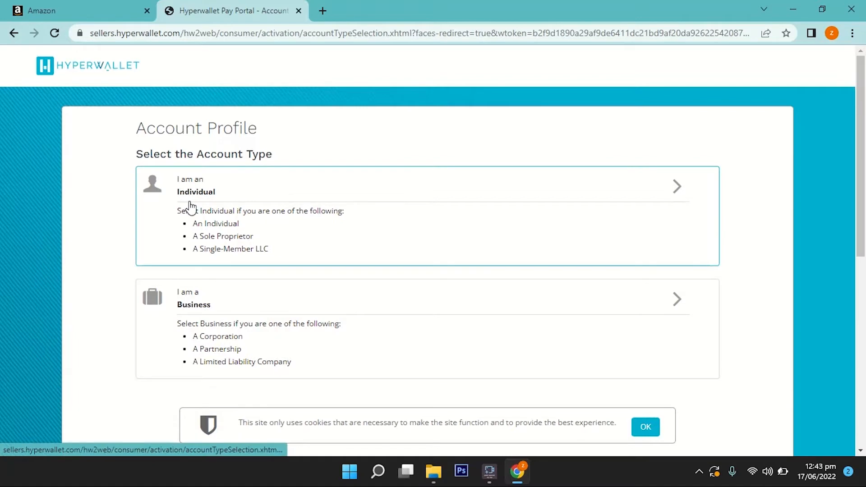
Step: Choose the Individual account type and fill in the profile's name, date of birth, phone and home address, with occupation Creative - Artist
{"action": "left_click", "coordinate": [233, 195]}
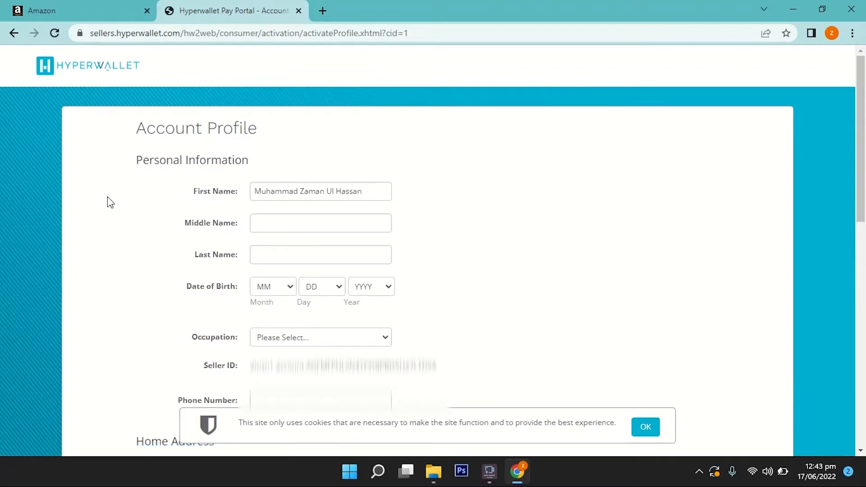
{"action": "left_click", "coordinate": [279, 226]}
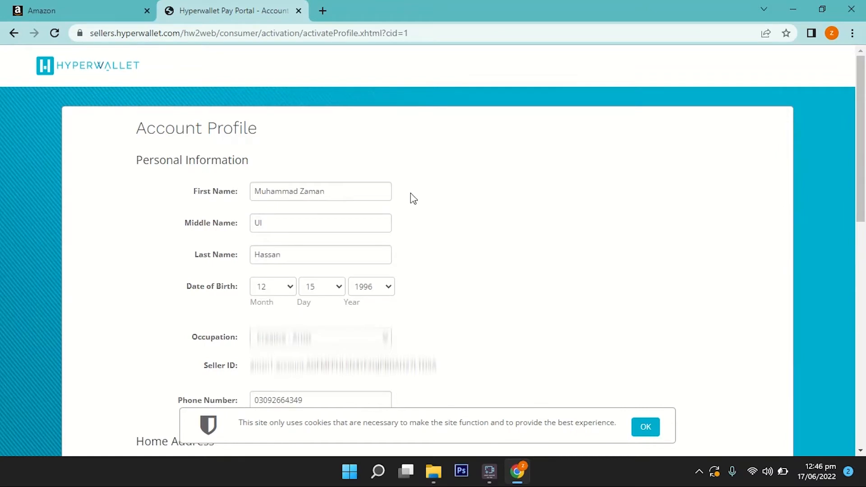
{"action": "scroll", "coordinate": [419, 199], "scroll_direction": "down", "scroll_amount": 2}
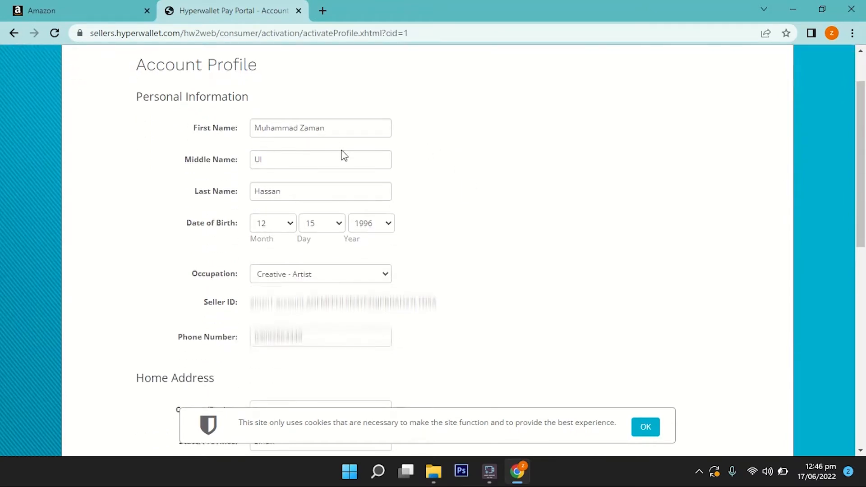
{"action": "scroll", "coordinate": [196, 150], "scroll_direction": "down", "scroll_amount": 1}
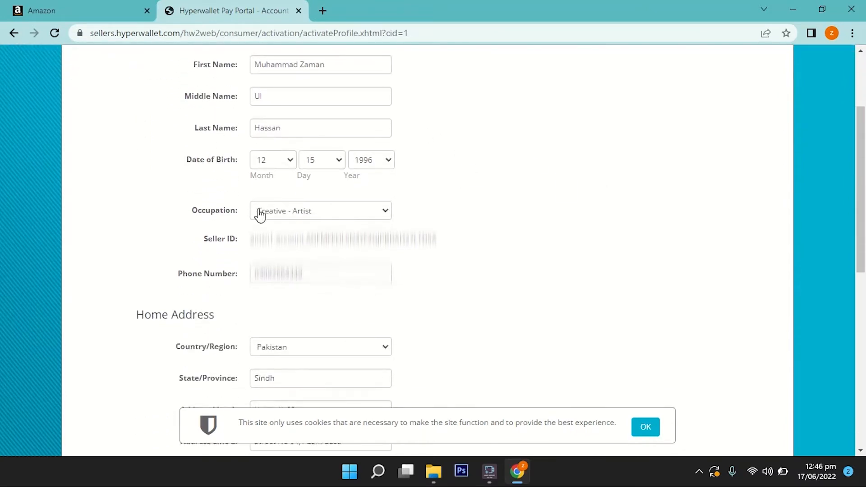
{"action": "left_click", "coordinate": [338, 213]}
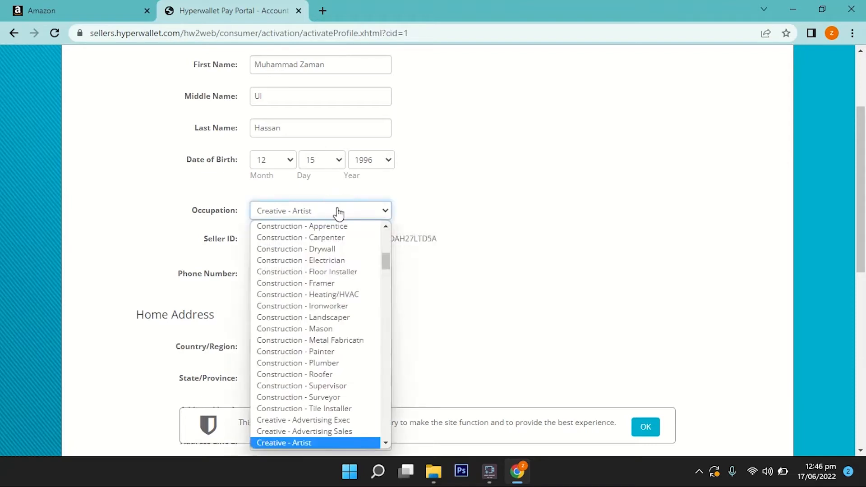
{"action": "left_click", "coordinate": [549, 206]}
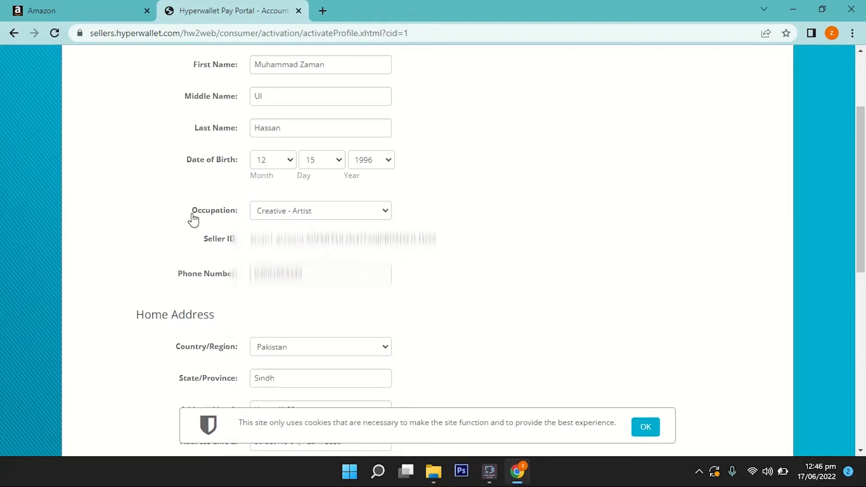
Step: Submit the completed profile and home address details, and decline saving the address in the browser
{"action": "scroll", "coordinate": [288, 239], "scroll_direction": "down", "scroll_amount": 1}
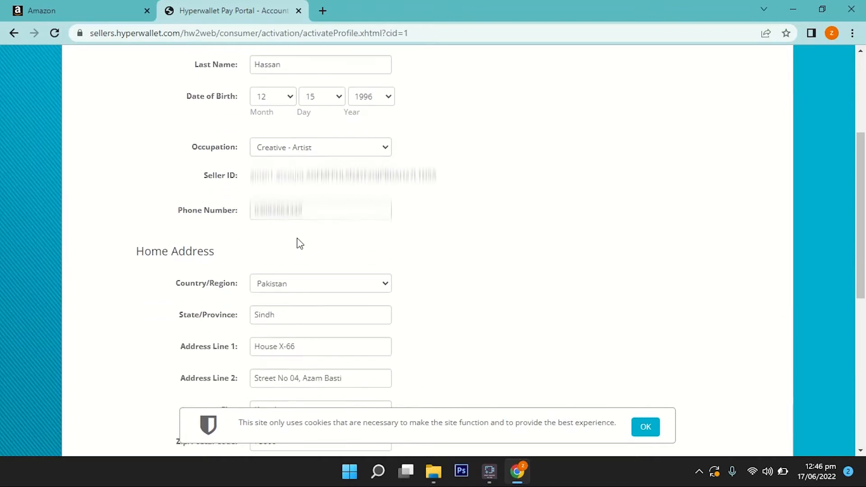
{"action": "scroll", "coordinate": [315, 226], "scroll_direction": "down", "scroll_amount": 3}
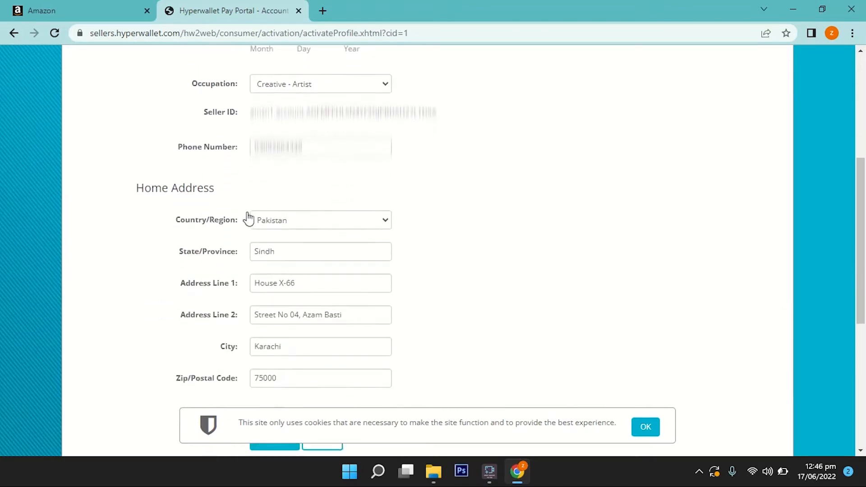
{"action": "scroll", "coordinate": [226, 231], "scroll_direction": "down", "scroll_amount": 2}
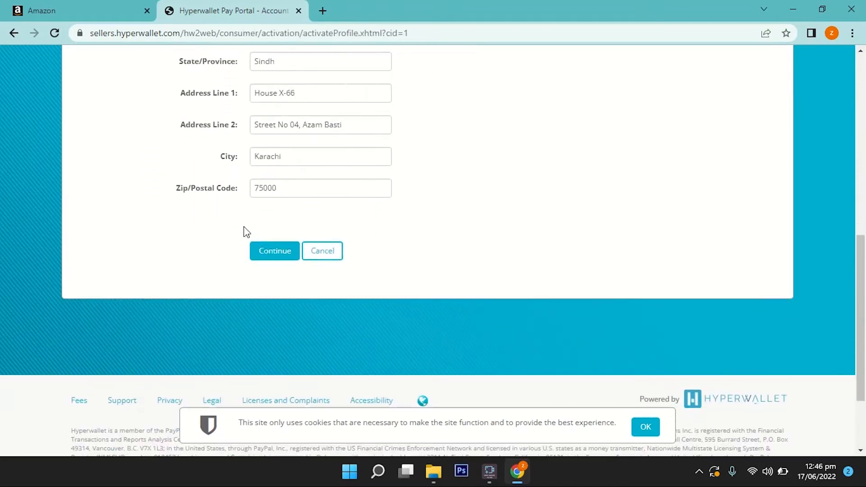
{"action": "left_click", "coordinate": [263, 256]}
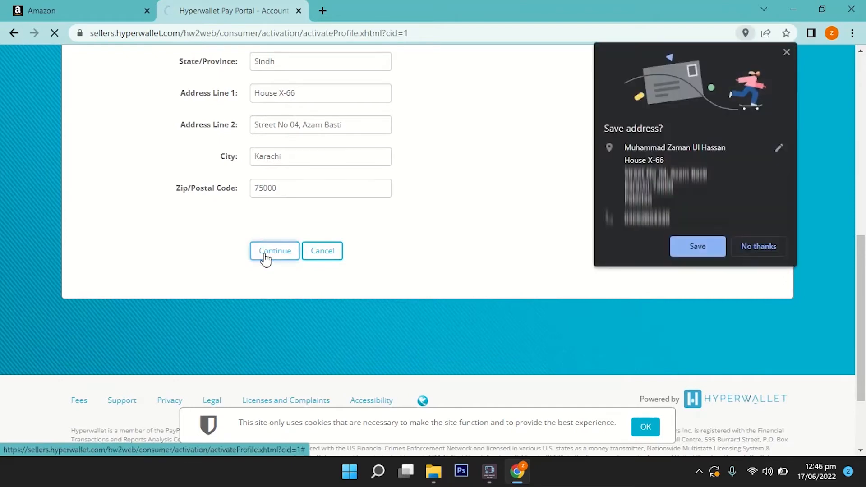
{"action": "left_click", "coordinate": [767, 242]}
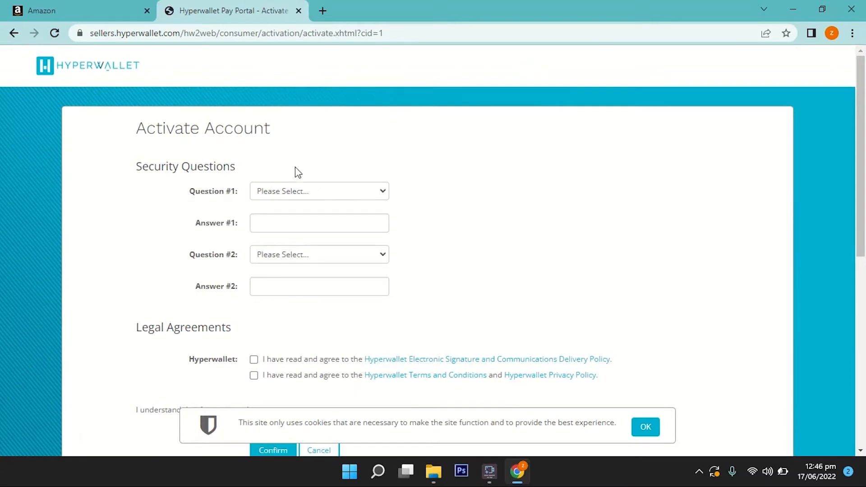
Step: Answer the security questions Mother's maiden name and City of birth, accept both Hyperwallet legal agreements, and confirm the account activation
{"action": "scroll", "coordinate": [254, 193], "scroll_direction": "down", "scroll_amount": 1}
{"action": "scroll", "coordinate": [254, 195], "scroll_direction": "down", "scroll_amount": 3}
{"action": "scroll", "coordinate": [253, 194], "scroll_direction": "up", "scroll_amount": 4}
{"action": "left_click", "coordinate": [269, 192]}
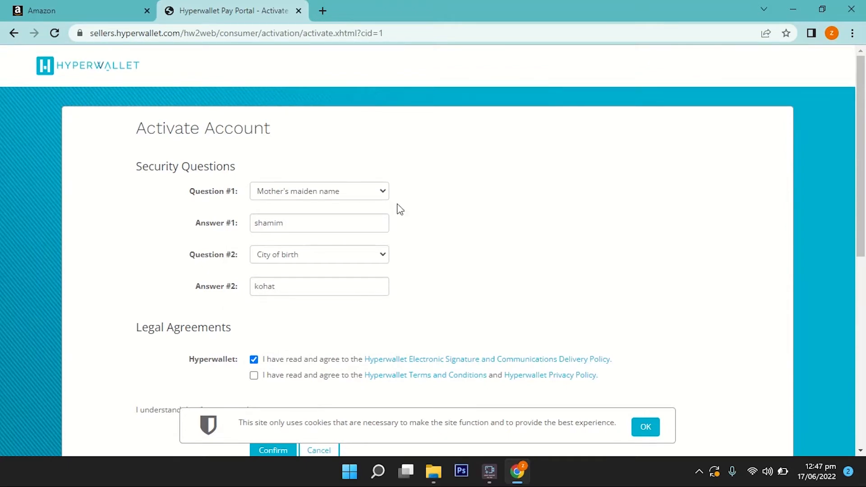
{"action": "left_click", "coordinate": [254, 376]}
{"action": "scroll", "coordinate": [293, 357], "scroll_direction": "down", "scroll_amount": 3}
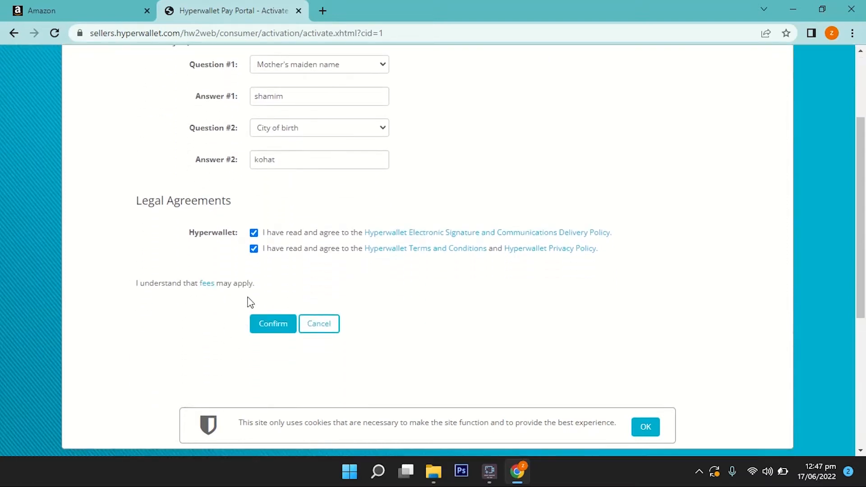
{"action": "left_click", "coordinate": [270, 331]}
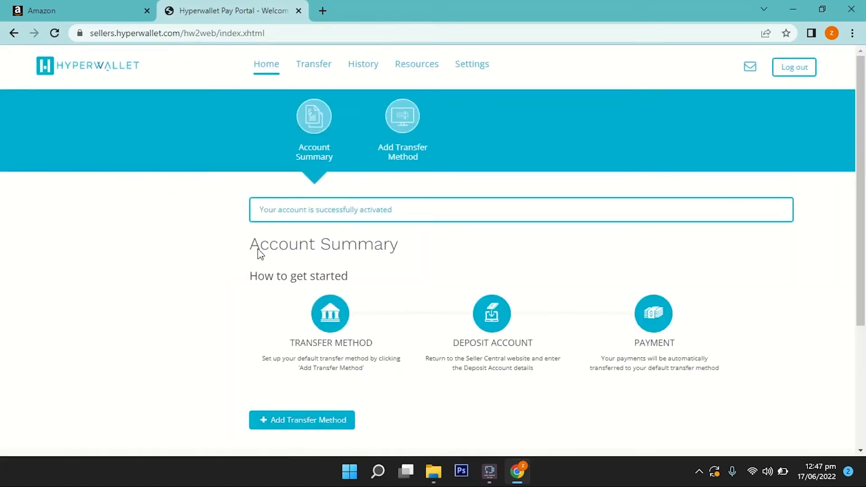
Step: Examine the Account Summary page's getting-started guidance on the transfer method, deposit account and payment
{"action": "scroll", "coordinate": [607, 254], "scroll_direction": "down", "scroll_amount": 1}
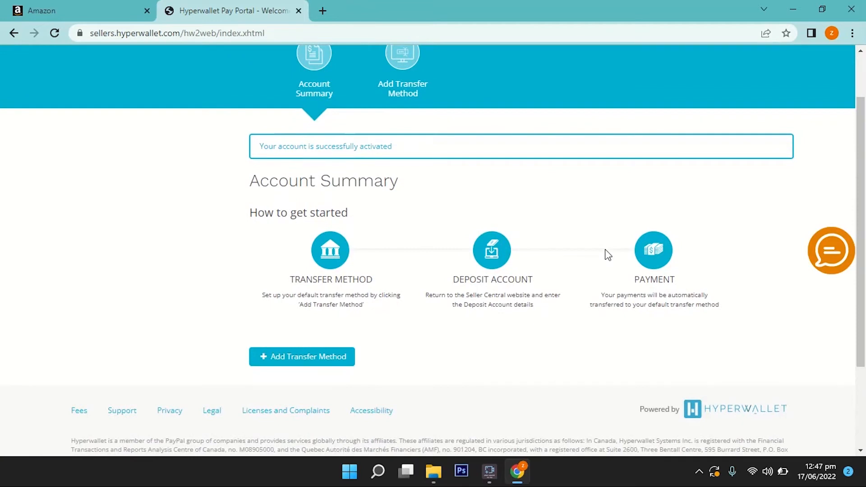
{"action": "scroll", "coordinate": [606, 254], "scroll_direction": "up", "scroll_amount": 1}
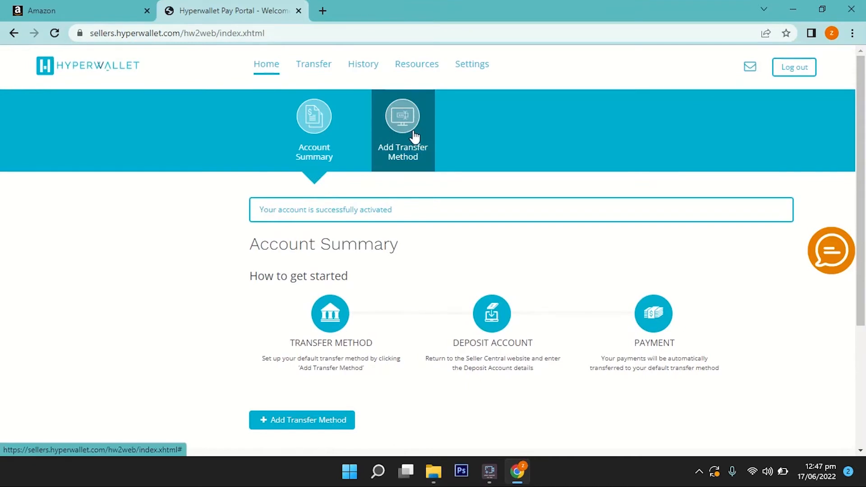
{"action": "scroll", "coordinate": [322, 171], "scroll_direction": "down", "scroll_amount": 1}
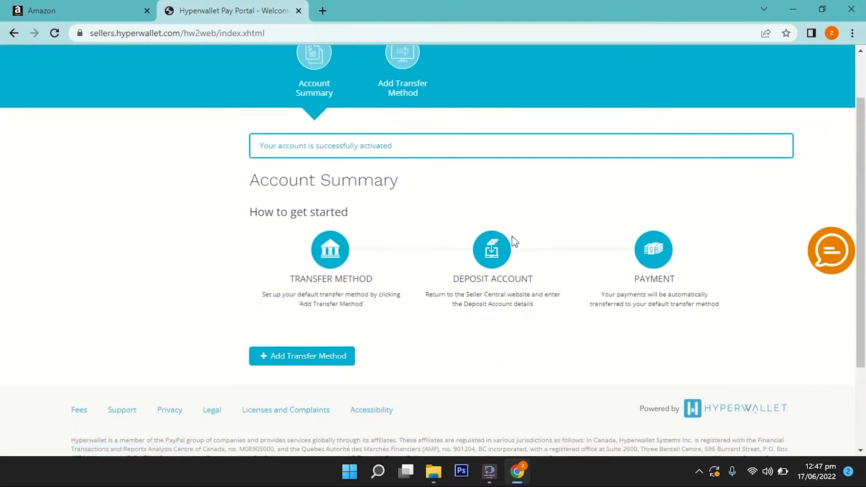
{"action": "scroll", "coordinate": [512, 240], "scroll_direction": "down", "scroll_amount": 1}
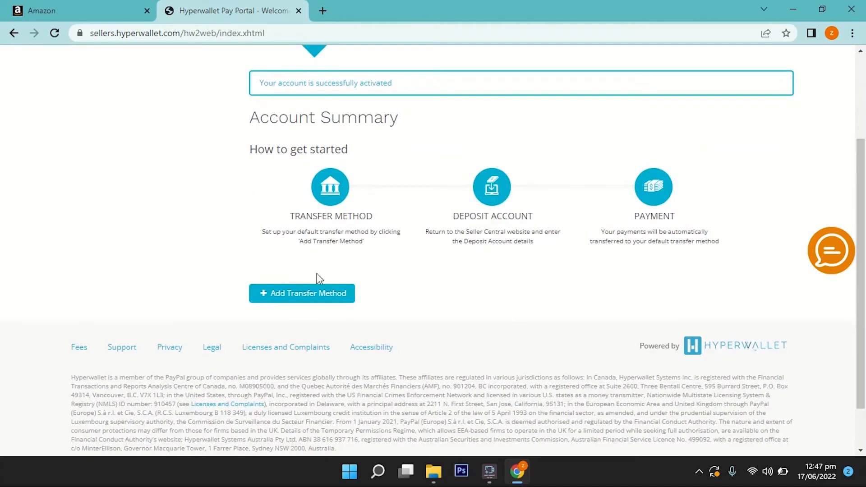
{"action": "scroll", "coordinate": [430, 299], "scroll_direction": "down", "scroll_amount": 1}
{"action": "scroll", "coordinate": [286, 131], "scroll_direction": "up", "scroll_amount": 1}
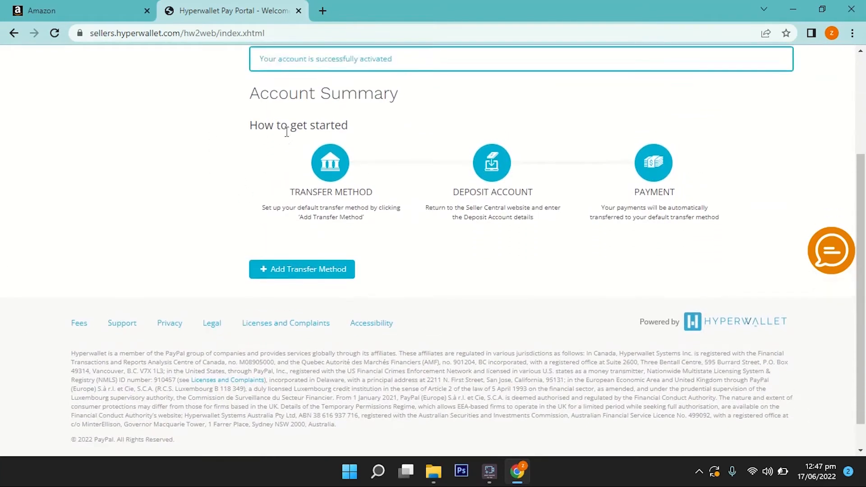
{"action": "scroll", "coordinate": [359, 176], "scroll_direction": "up", "scroll_amount": 1}
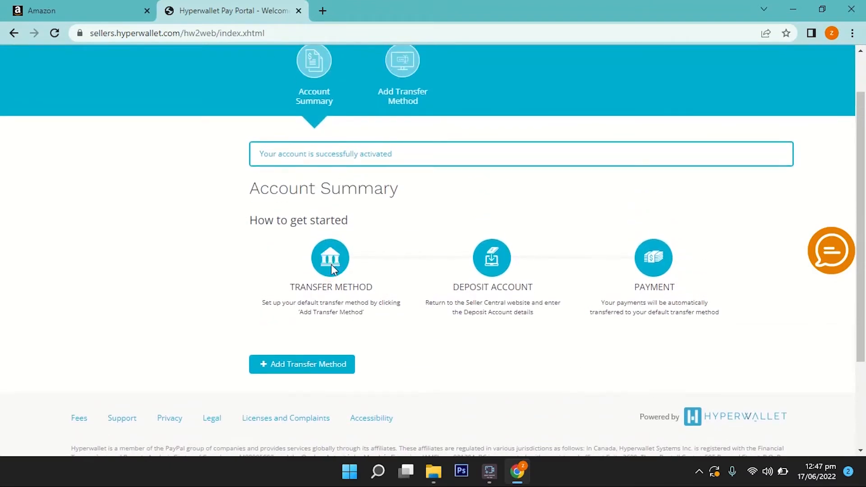
{"action": "scroll", "coordinate": [336, 292], "scroll_direction": "up", "scroll_amount": 1}
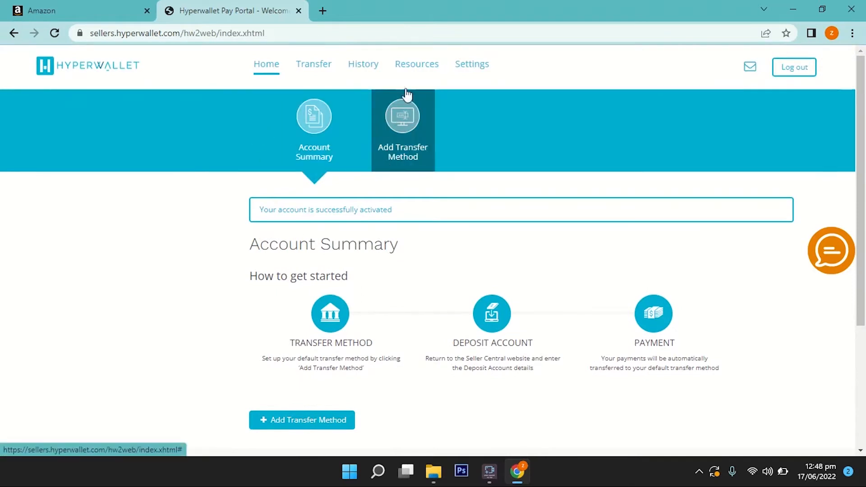
Step: Start adding a new Wire Transfer method with country Pakistan and currency PKR
{"action": "left_click", "coordinate": [400, 150]}
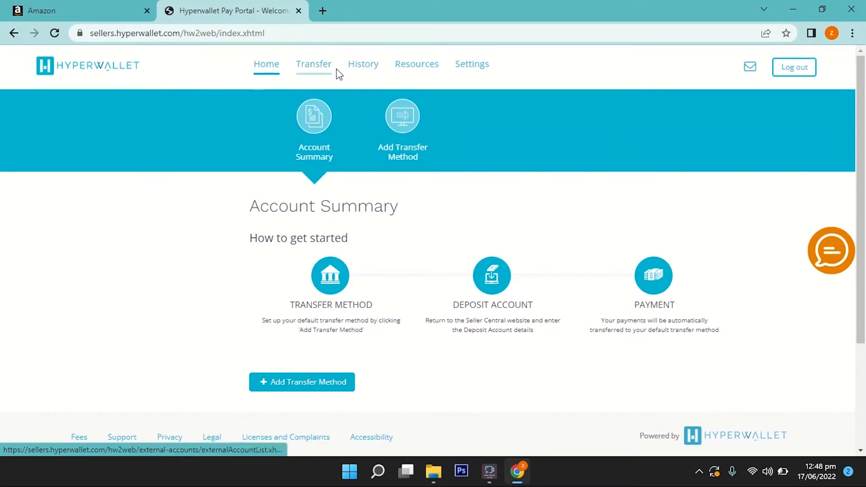
{"action": "left_click", "coordinate": [386, 123]}
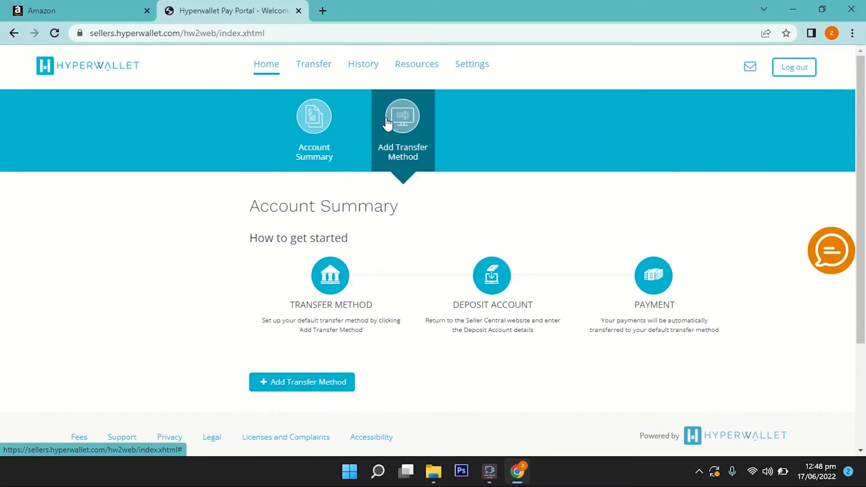
{"action": "left_click", "coordinate": [411, 131]}
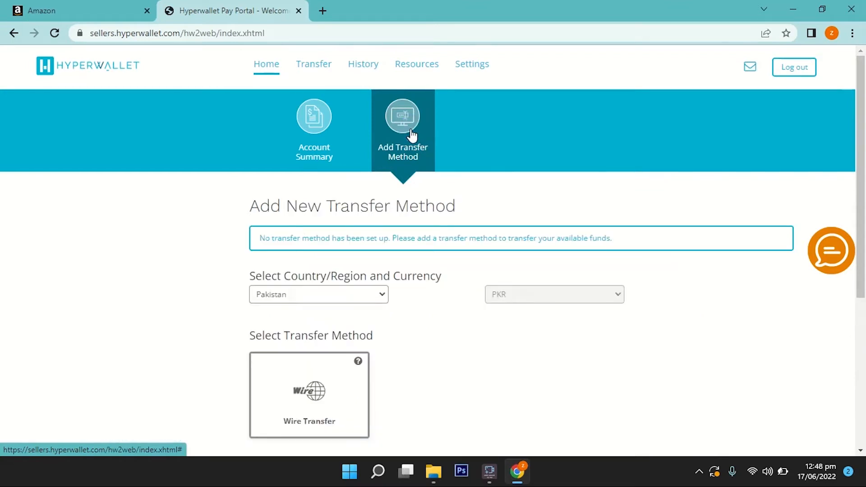
{"action": "scroll", "coordinate": [230, 266], "scroll_direction": "down", "scroll_amount": 3}
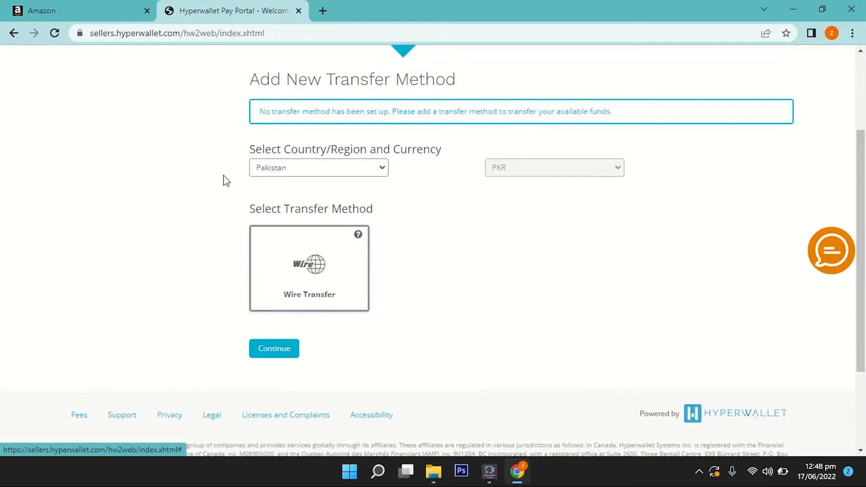
{"action": "scroll", "coordinate": [389, 230], "scroll_direction": "down", "scroll_amount": 2}
{"action": "scroll", "coordinate": [389, 230], "scroll_direction": "up", "scroll_amount": 2}
{"action": "scroll", "coordinate": [527, 209], "scroll_direction": "down", "scroll_amount": 3}
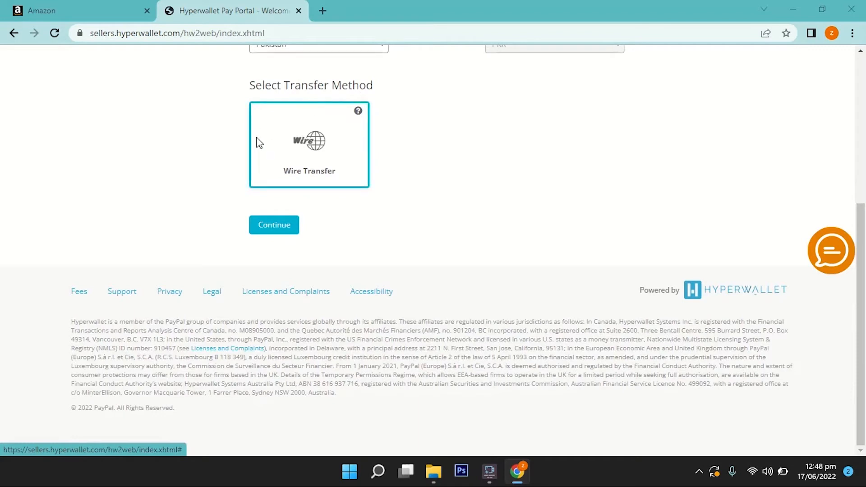
{"action": "left_click", "coordinate": [266, 227]}
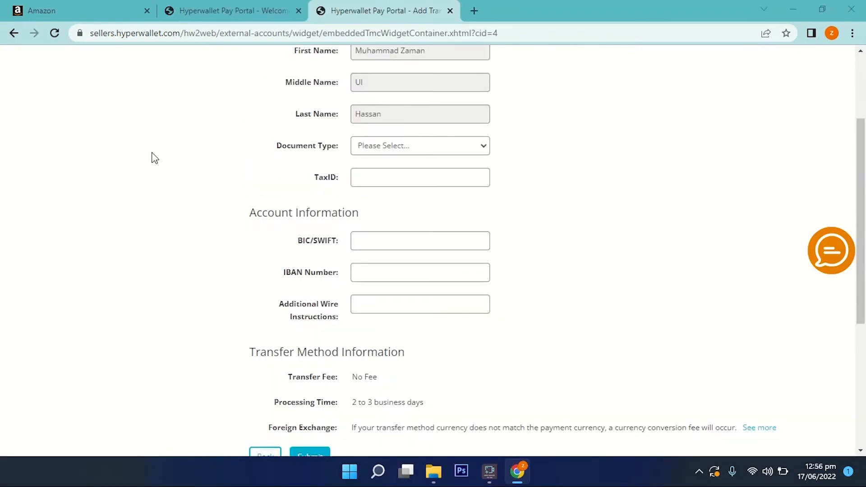
Step: Look over the Wire Transfer form and set the account holder's document type to Smart National Identity Card
{"action": "scroll", "coordinate": [150, 159], "scroll_direction": "up", "scroll_amount": 3}
{"action": "scroll", "coordinate": [307, 152], "scroll_direction": "down", "scroll_amount": 5}
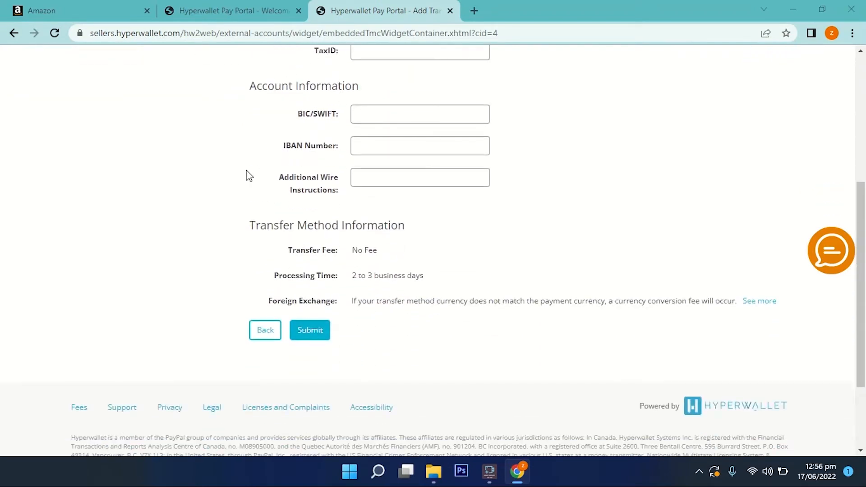
{"action": "scroll", "coordinate": [250, 175], "scroll_direction": "up", "scroll_amount": 5}
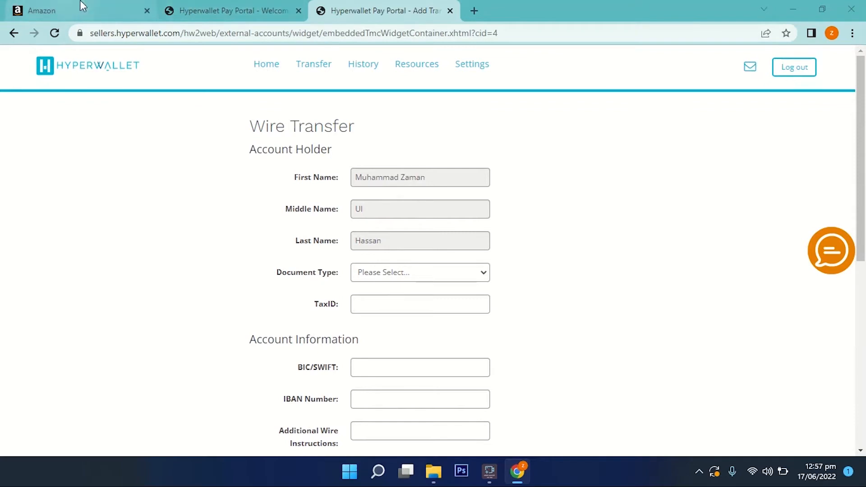
{"action": "scroll", "coordinate": [276, 146], "scroll_direction": "down", "scroll_amount": 2}
{"action": "scroll", "coordinate": [407, 108], "scroll_direction": "up", "scroll_amount": 1}
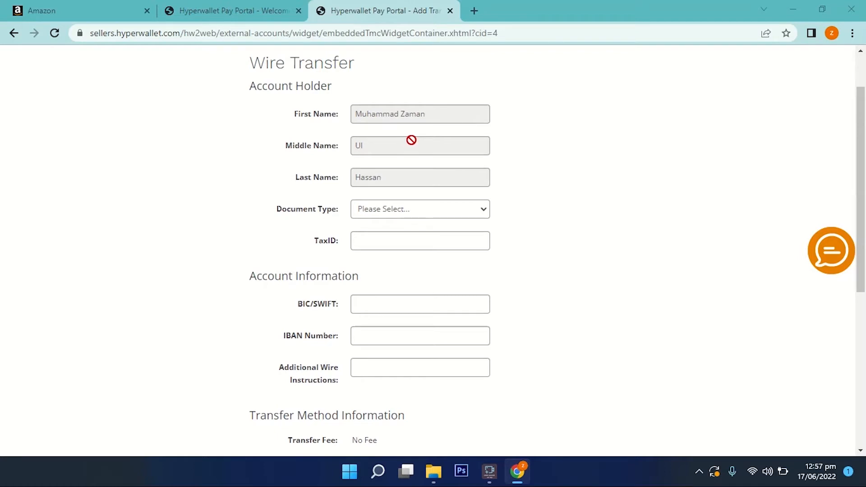
{"action": "left_click", "coordinate": [367, 208]}
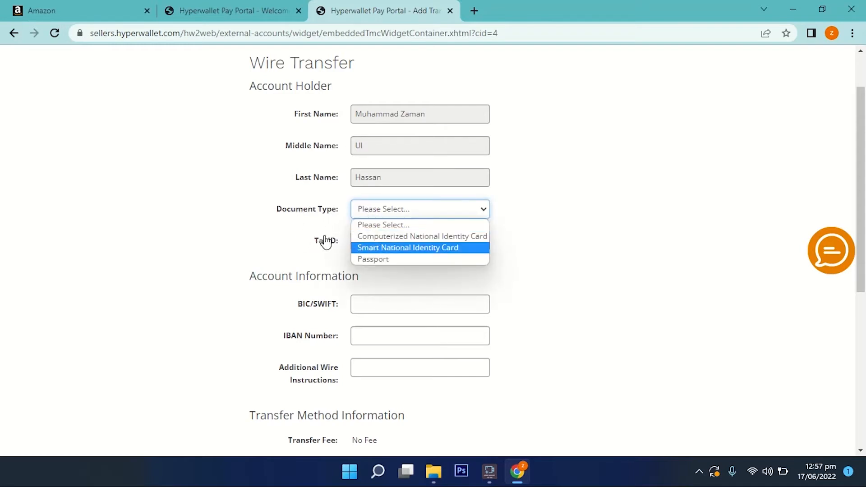
{"action": "left_click", "coordinate": [373, 249]}
{"action": "scroll", "coordinate": [323, 208], "scroll_direction": "down", "scroll_amount": 1}
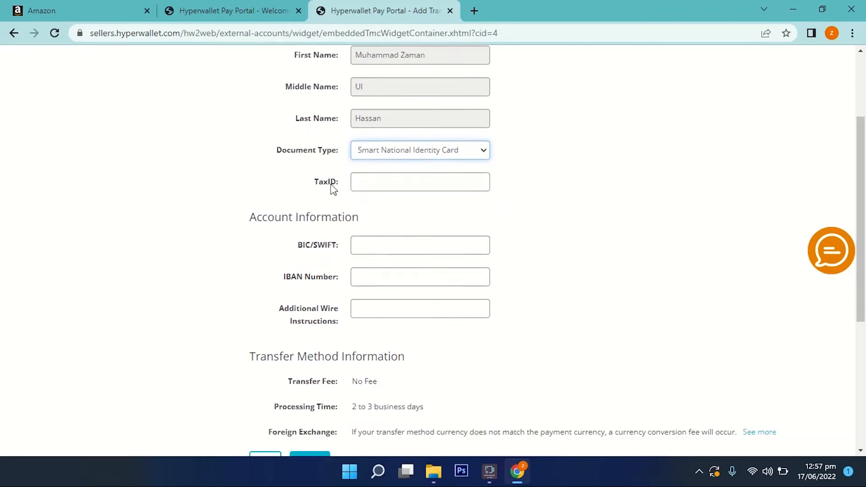
Step: Examine the form's TaxID and bank account fields, plus the transfer fee, processing time and foreign exchange information
{"action": "left_click", "coordinate": [332, 179]}
{"action": "left_click", "coordinate": [405, 183]}
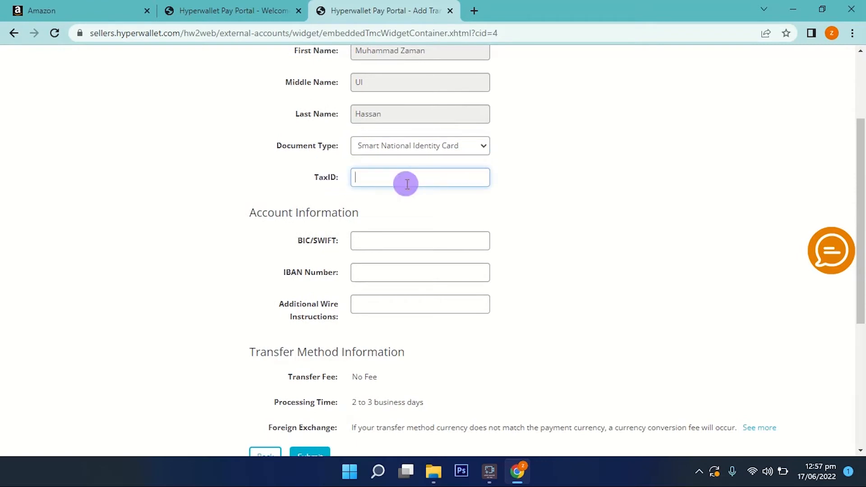
{"action": "left_click", "coordinate": [368, 235]}
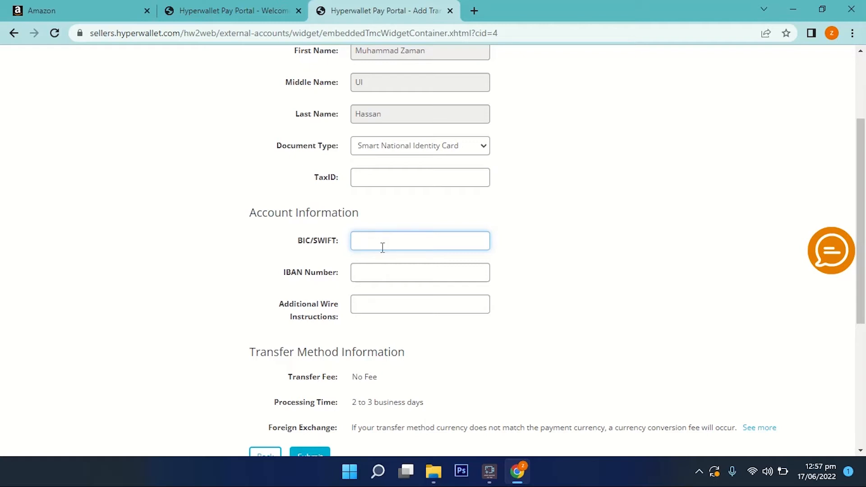
{"action": "scroll", "coordinate": [359, 264], "scroll_direction": "down", "scroll_amount": 1}
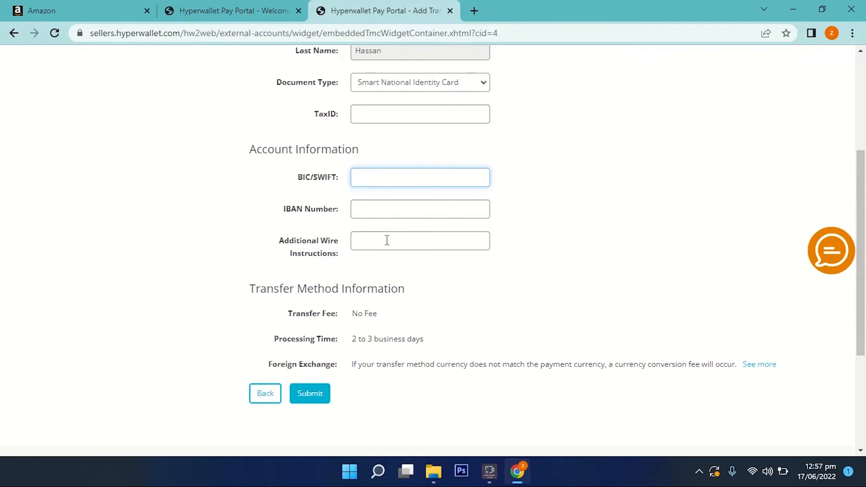
{"action": "scroll", "coordinate": [387, 235], "scroll_direction": "down", "scroll_amount": 1}
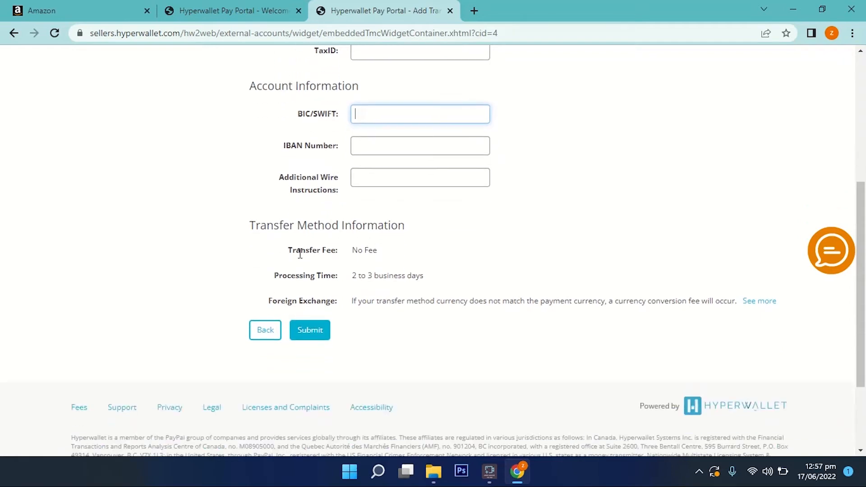
{"action": "double_click", "coordinate": [368, 252]}
{"action": "left_click", "coordinate": [369, 257]}
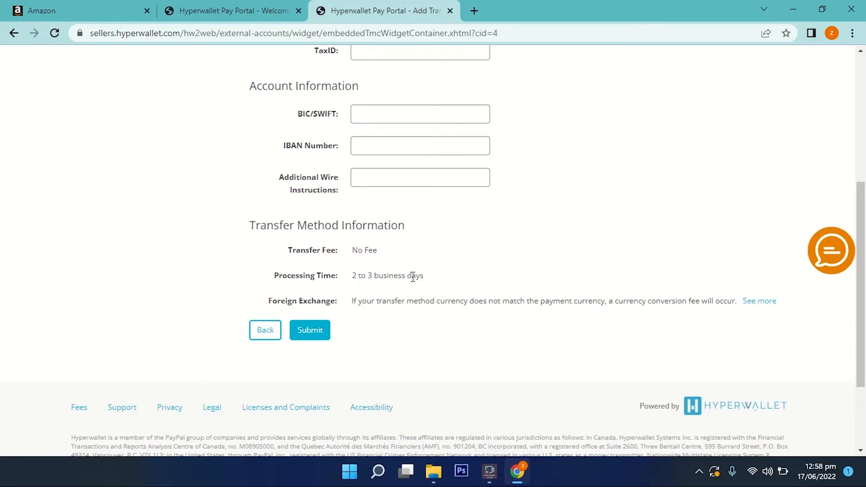
{"action": "left_click", "coordinate": [382, 301]}
{"action": "scroll", "coordinate": [365, 294], "scroll_direction": "up", "scroll_amount": 2}
{"action": "scroll", "coordinate": [356, 328], "scroll_direction": "up", "scroll_amount": 3}
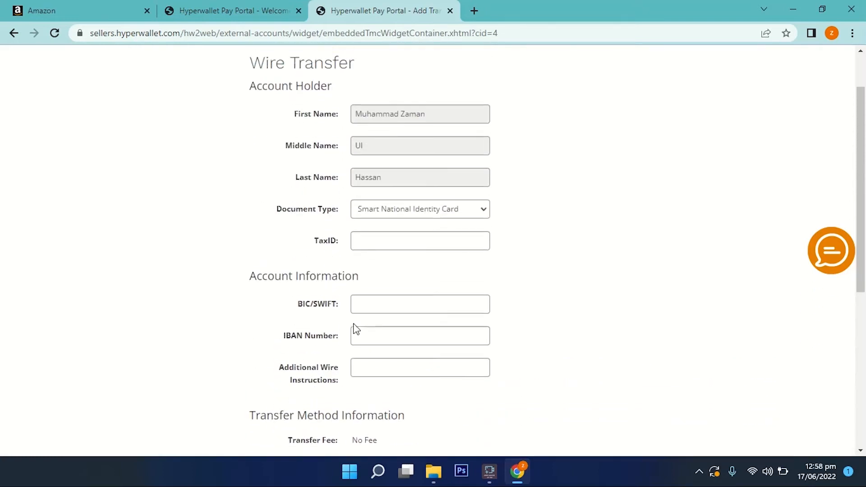
Step: Fill in the account holder's TaxID, BIC/SWIFT code MEZNPKKAIS2 and the bank account's IBAN, and check the entries
{"action": "left_click", "coordinate": [432, 241]}
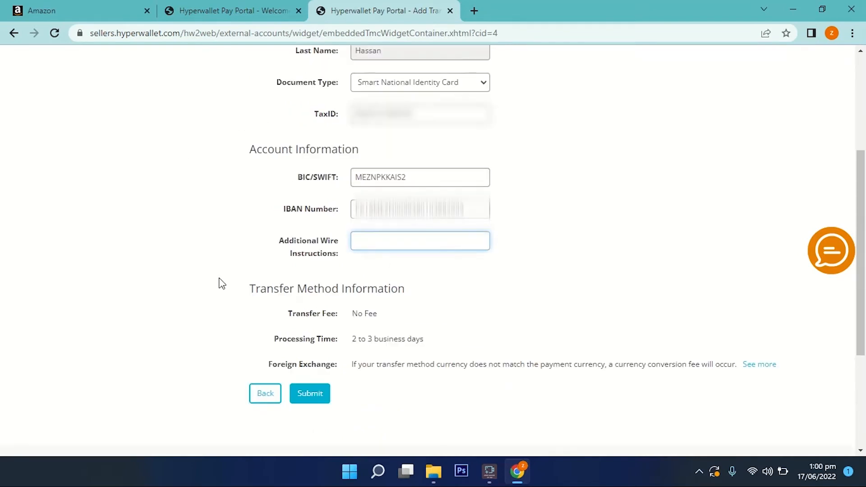
{"action": "scroll", "coordinate": [221, 283], "scroll_direction": "up", "scroll_amount": 2}
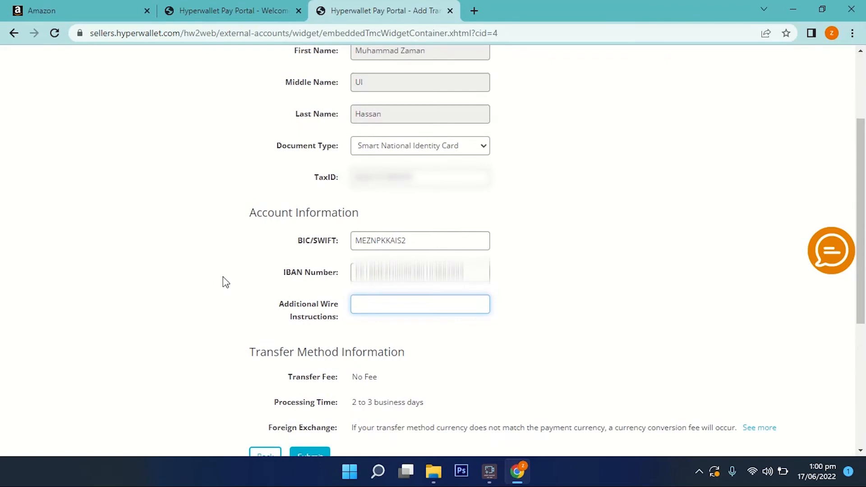
{"action": "scroll", "coordinate": [223, 280], "scroll_direction": "down", "scroll_amount": 5}
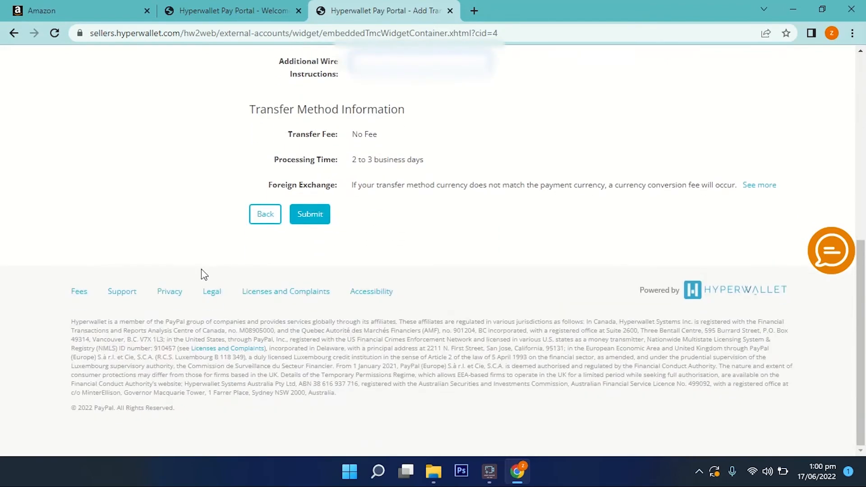
Step: Submit the wire transfer method and look over the Deposit Account instructions and details provided by Hyperwallet
{"action": "left_click", "coordinate": [307, 218]}
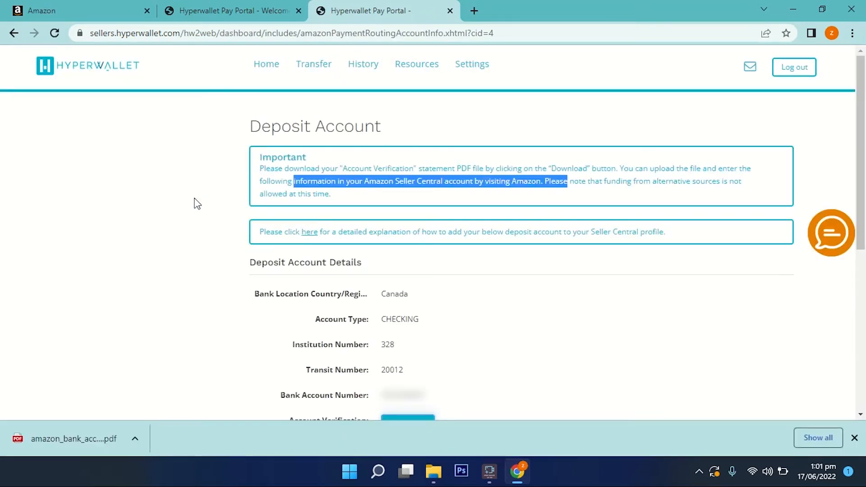
{"action": "left_click", "coordinate": [321, 127]}
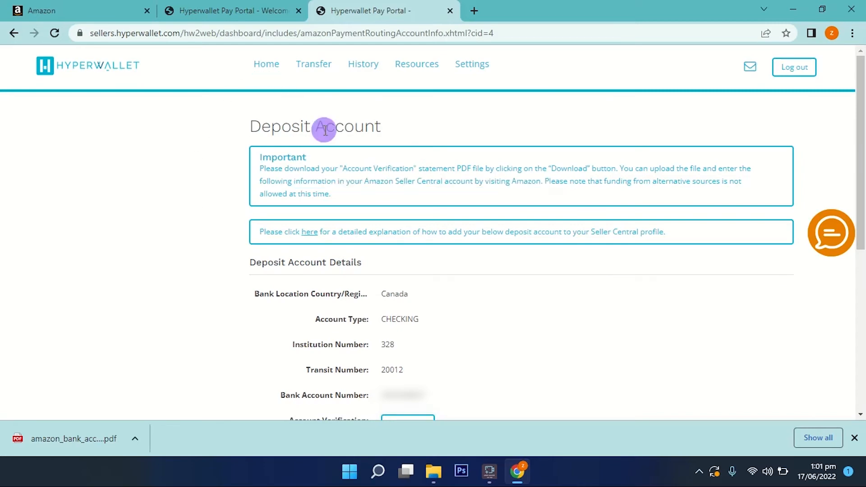
{"action": "left_click", "coordinate": [265, 178]}
{"action": "scroll", "coordinate": [327, 273], "scroll_direction": "down", "scroll_amount": 5}
{"action": "scroll", "coordinate": [390, 186], "scroll_direction": "up", "scroll_amount": 4}
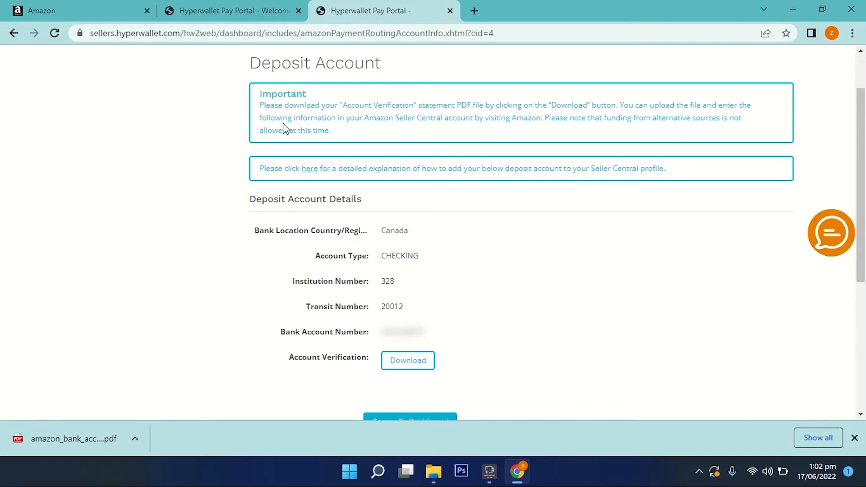
{"action": "scroll", "coordinate": [262, 130], "scroll_direction": "down", "scroll_amount": 1}
{"action": "scroll", "coordinate": [228, 128], "scroll_direction": "down", "scroll_amount": 1}
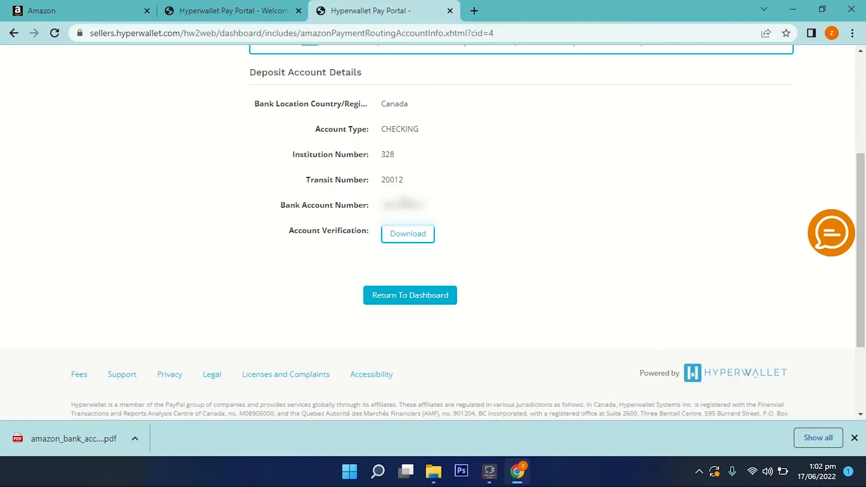
{"action": "scroll", "coordinate": [354, 203], "scroll_direction": "down", "scroll_amount": 1}
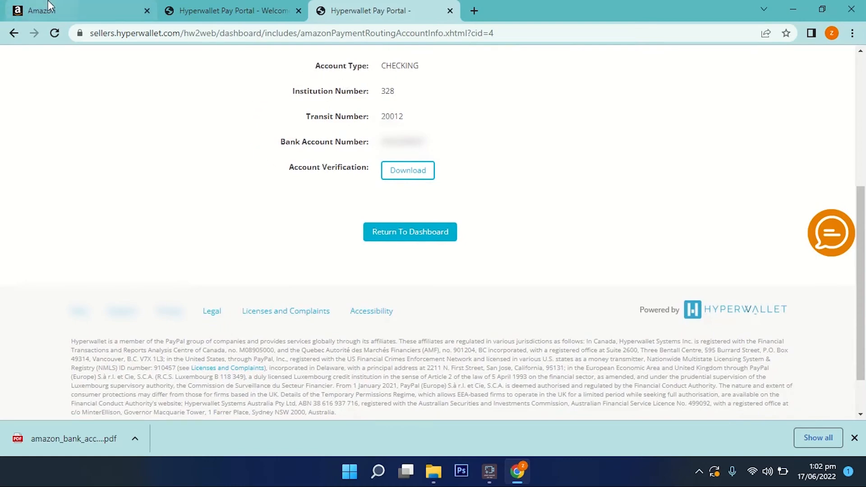
Step: Switch to Amazon Seller Central and set the new deposit method's bank location to Canada
{"action": "left_click", "coordinate": [17, 8]}
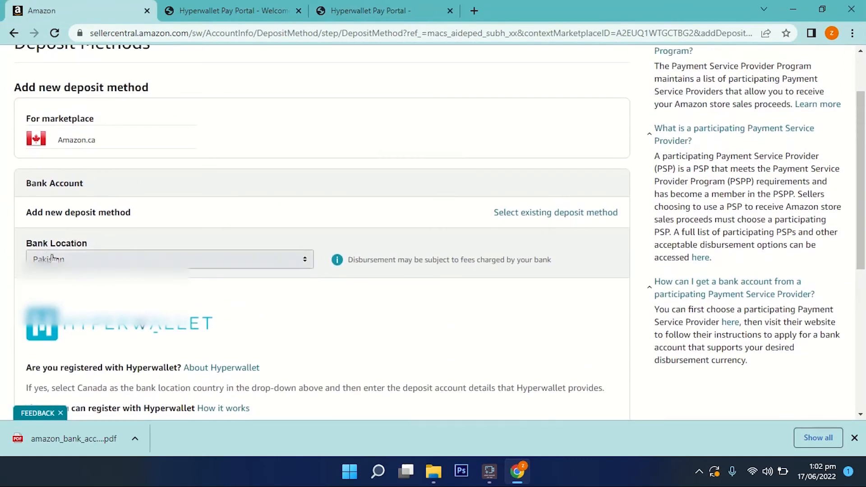
{"action": "left_click", "coordinate": [77, 257]}
{"action": "key", "text": "c"}
{"action": "key", "text": "a"}
{"action": "key", "text": "n"}
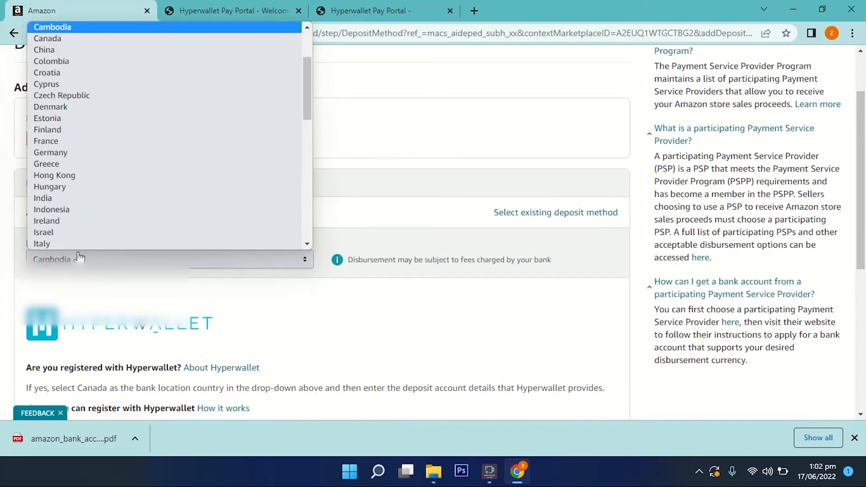
{"action": "key", "text": "Return"}
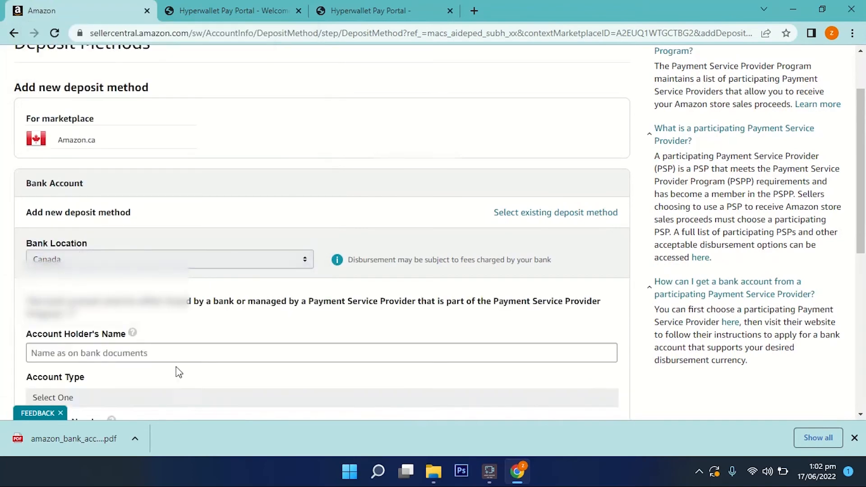
Step: Move the Hyperwallet deposit account page next to the Amazon page and check its account type
{"action": "left_click", "coordinate": [318, 7]}
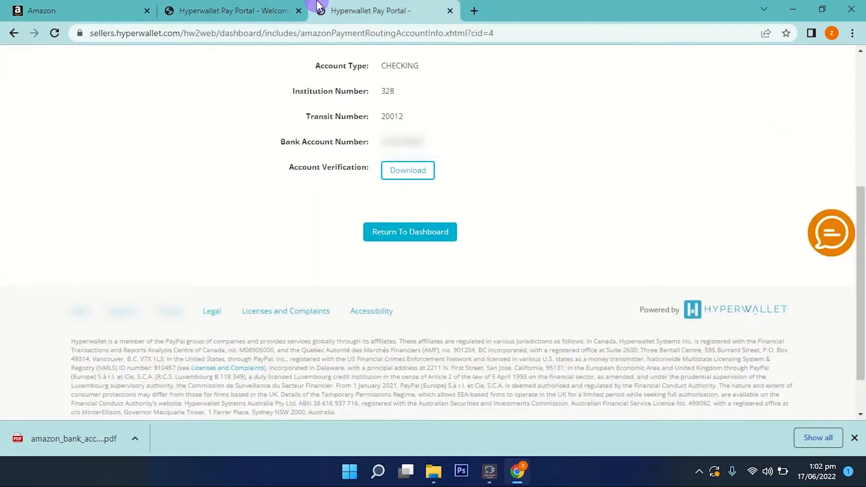
{"action": "left_click", "coordinate": [194, 8]}
{"action": "left_click", "coordinate": [352, 10]}
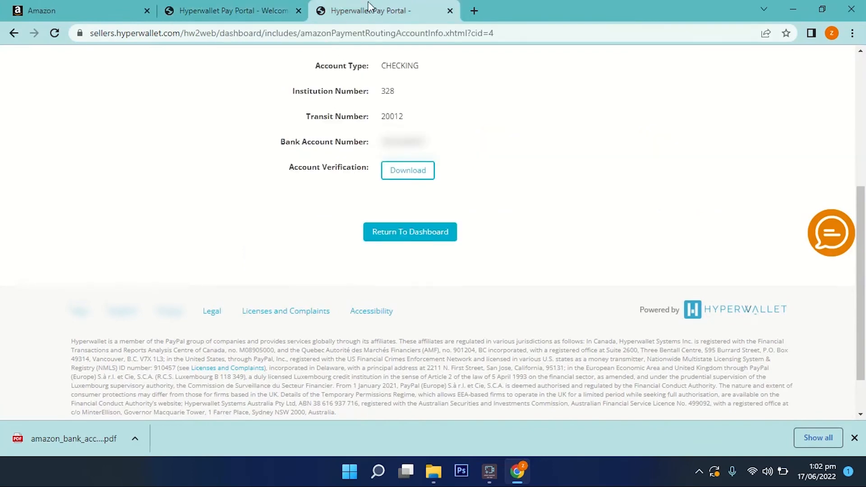
{"action": "left_click_drag", "start_coordinate": [368, 10], "coordinate": [221, 9]}
{"action": "scroll", "coordinate": [358, 207], "scroll_direction": "up", "scroll_amount": 3}
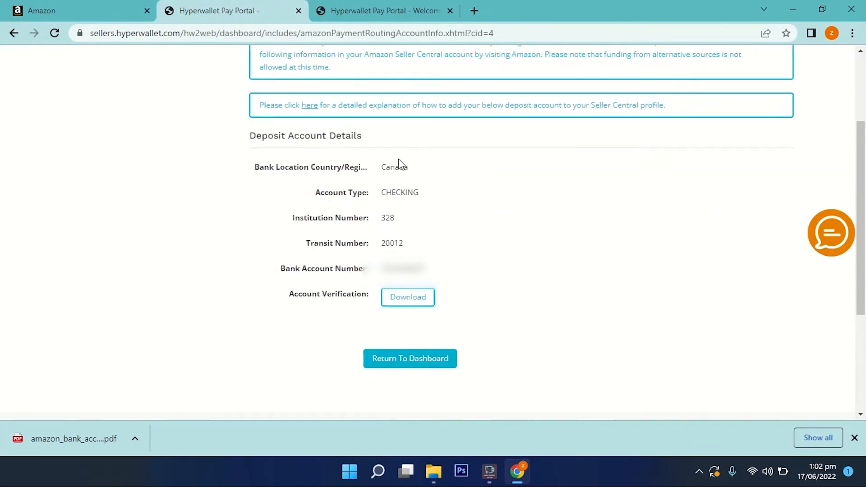
{"action": "double_click", "coordinate": [389, 193]}
Step: Set the account type of the Amazon.ca deposit method to Checking
{"action": "left_click", "coordinate": [72, 7]}
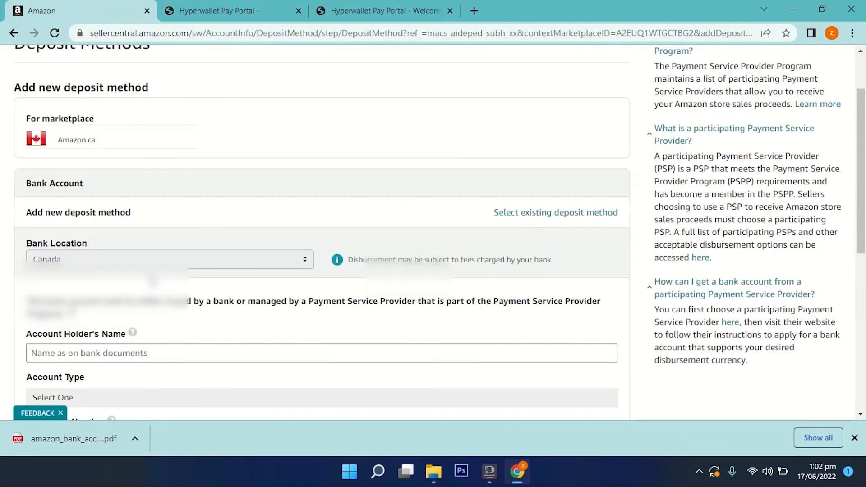
{"action": "scroll", "coordinate": [75, 214], "scroll_direction": "down", "scroll_amount": 4}
{"action": "left_click", "coordinate": [75, 215]}
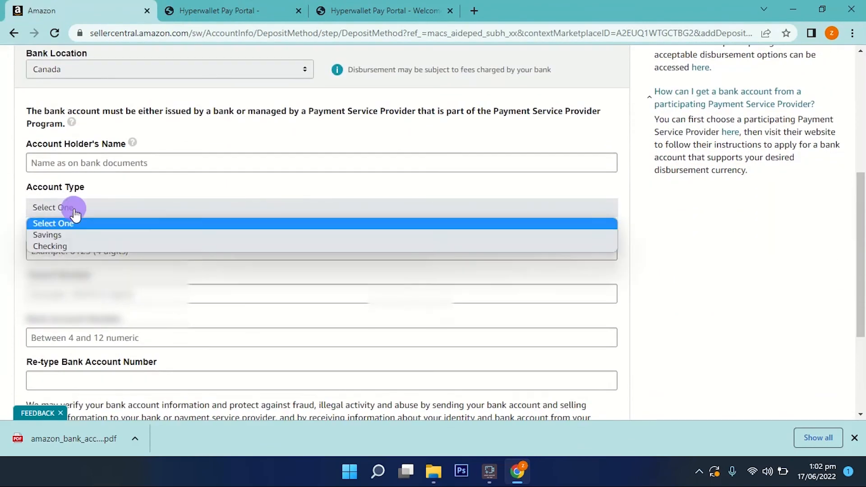
{"action": "left_click", "coordinate": [75, 248]}
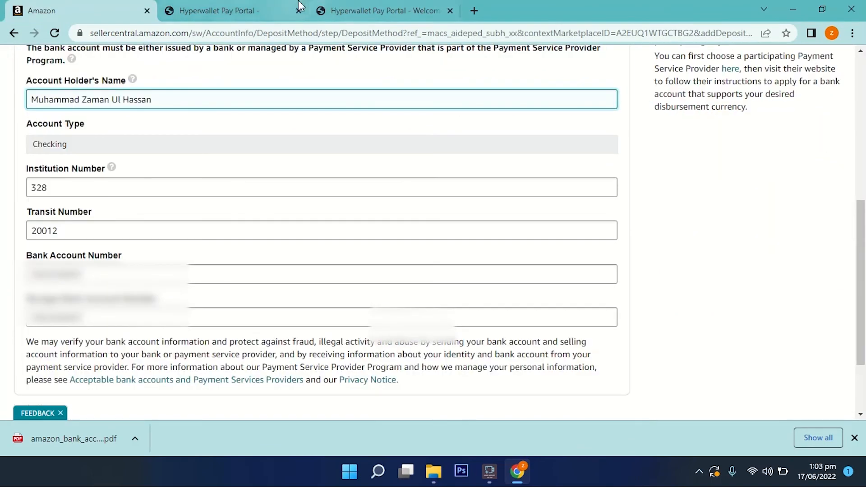
Step: Compare the entered bank details with Hyperwallet's deposit account page and submit the Amazon.ca deposit method
{"action": "left_click", "coordinate": [266, 6]}
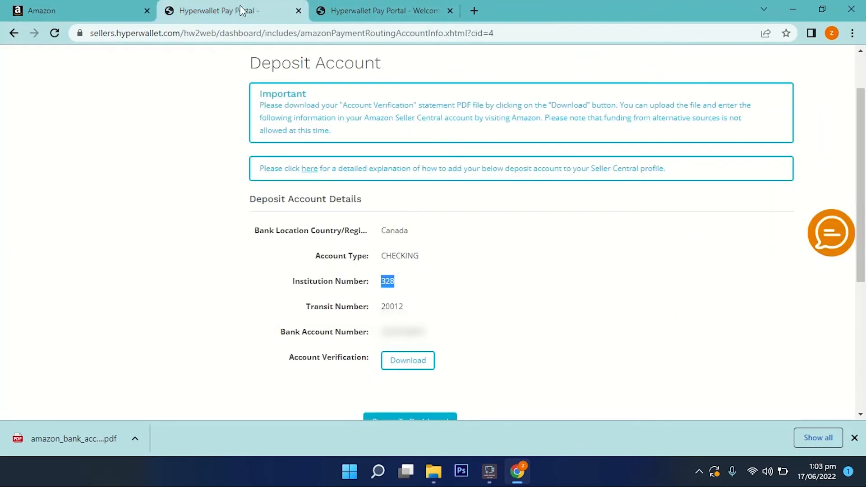
{"action": "scroll", "coordinate": [291, 181], "scroll_direction": "down", "scroll_amount": 3}
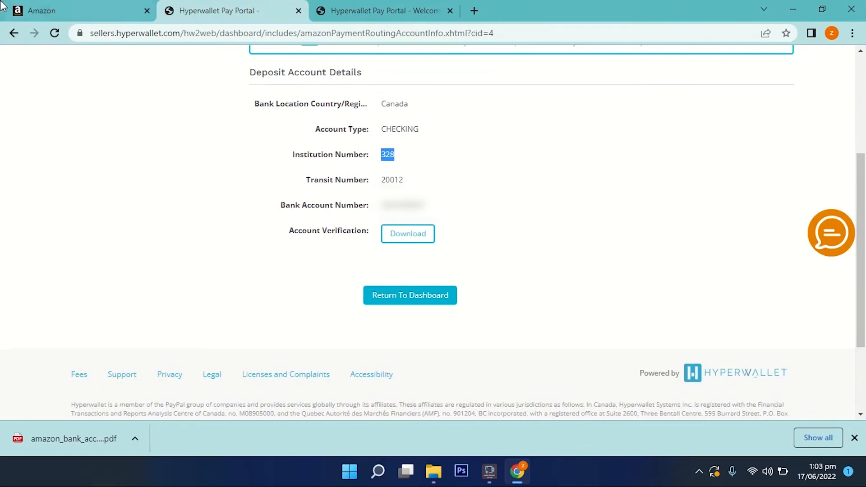
{"action": "left_click", "coordinate": [39, 6]}
{"action": "scroll", "coordinate": [181, 239], "scroll_direction": "down", "scroll_amount": 2}
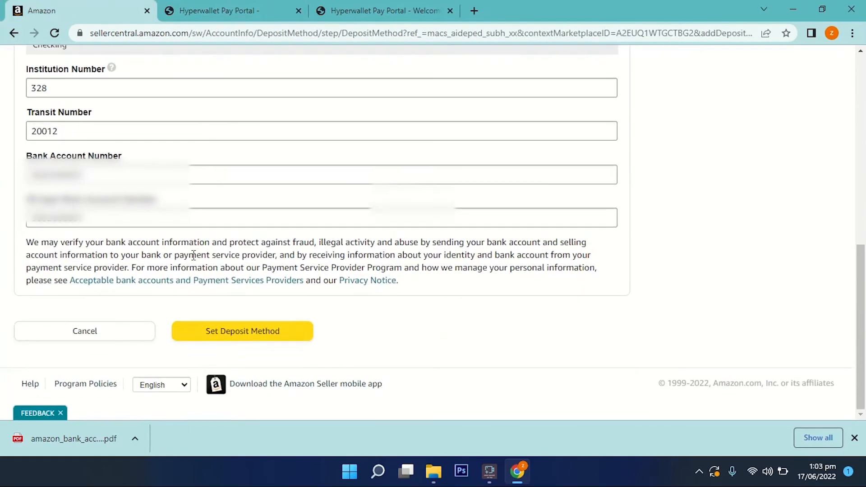
{"action": "left_click", "coordinate": [239, 334]}
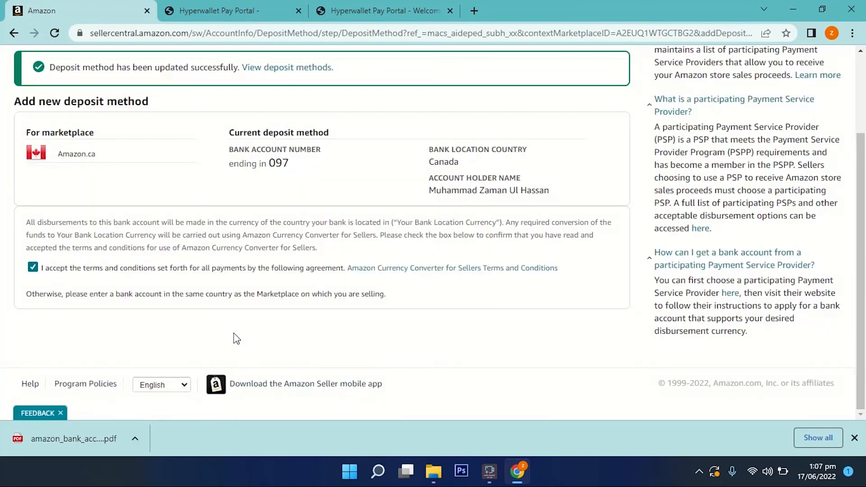
{"action": "scroll", "coordinate": [185, 166], "scroll_direction": "up", "scroll_amount": 1}
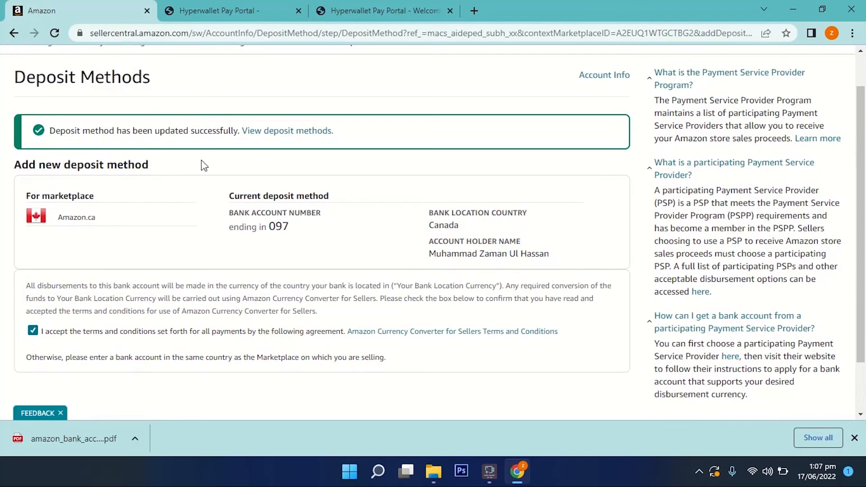
Step: Close the outdated Hyperwallet welcome page that still shows the getting-started steps
{"action": "left_click", "coordinate": [360, 7]}
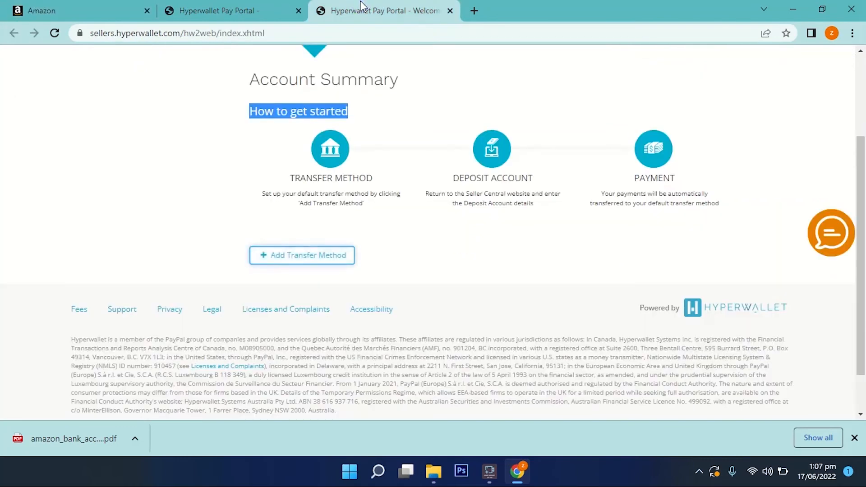
{"action": "scroll", "coordinate": [335, 177], "scroll_direction": "up", "scroll_amount": 2}
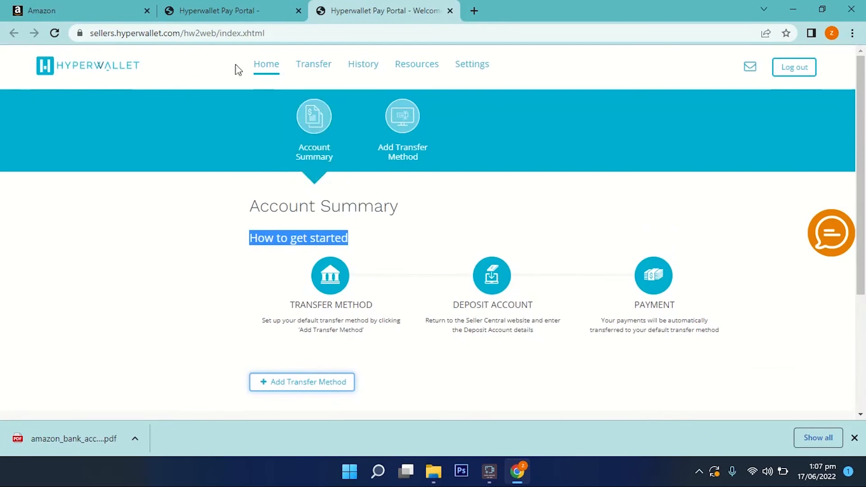
{"action": "key", "text": "ctrl+w"}
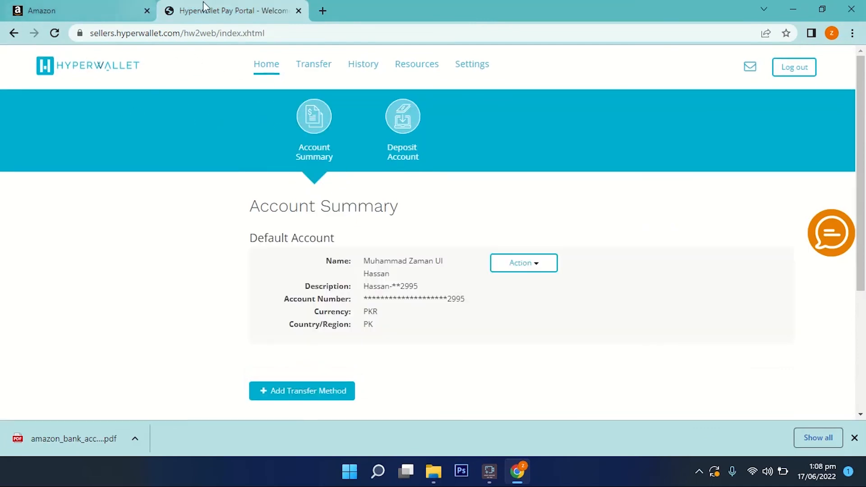
Step: Examine the default account's name, account number, currency and country in Hyperwallet's Account Summary
{"action": "scroll", "coordinate": [253, 136], "scroll_direction": "down", "scroll_amount": 3}
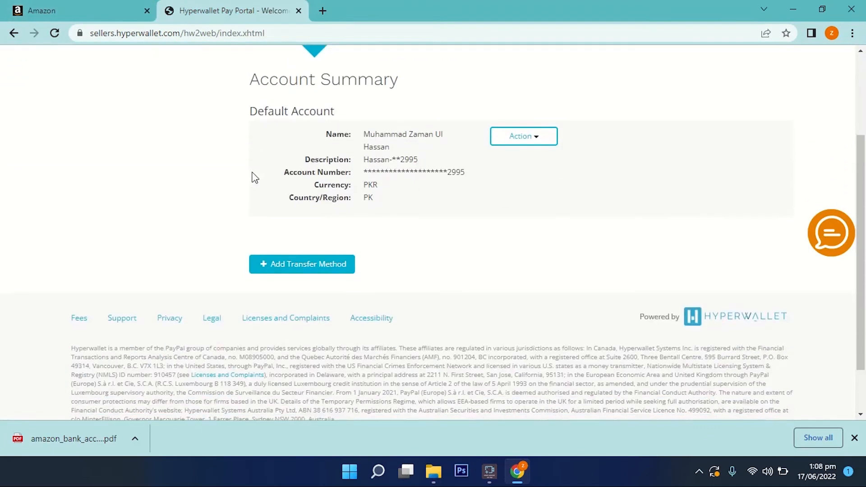
{"action": "scroll", "coordinate": [251, 178], "scroll_direction": "up", "scroll_amount": 1}
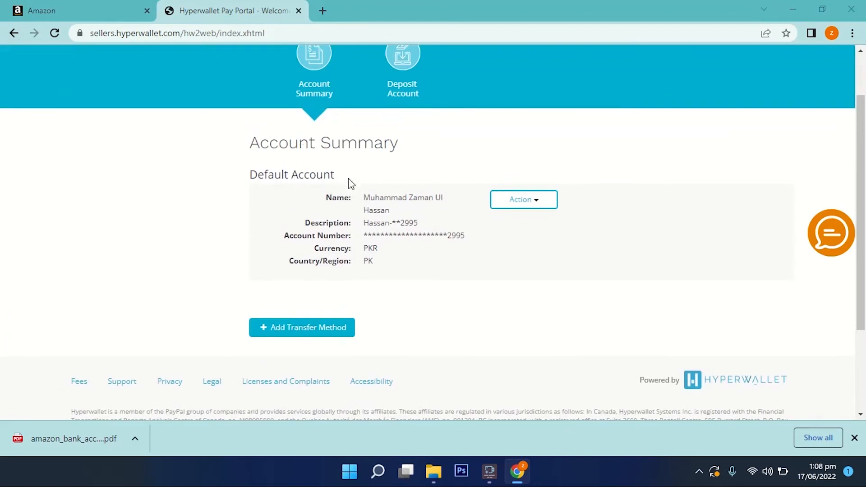
{"action": "triple_click", "coordinate": [381, 196]}
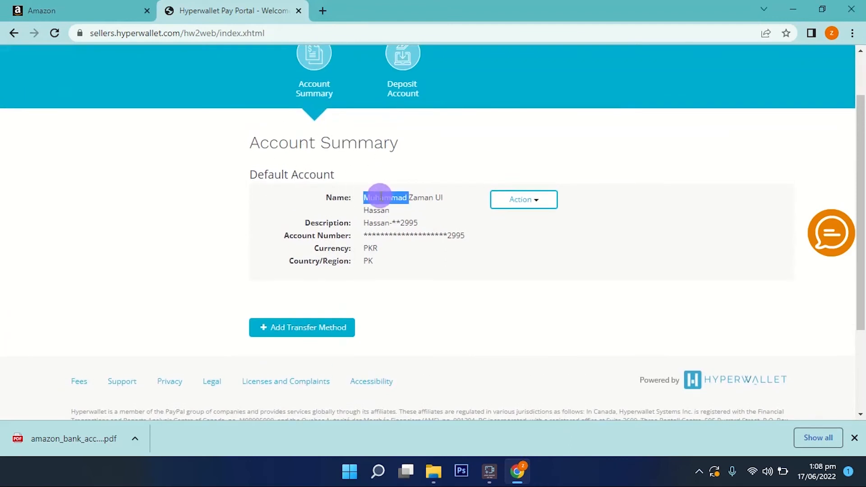
{"action": "left_click", "coordinate": [384, 201]}
{"action": "scroll", "coordinate": [390, 211], "scroll_direction": "down", "scroll_amount": 1}
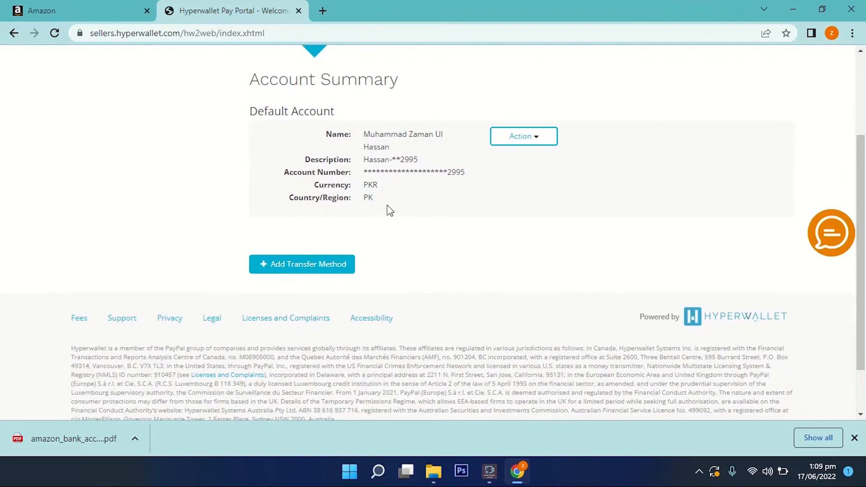
{"action": "scroll", "coordinate": [390, 211], "scroll_direction": "up", "scroll_amount": 2}
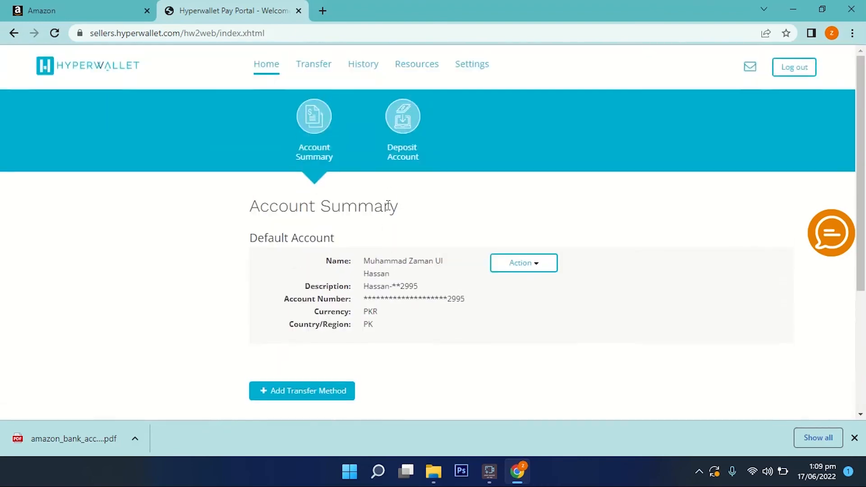
Step: Open the Deposit Account section in Hyperwallet and review its instructions, bank details and account verification option
{"action": "left_click", "coordinate": [410, 125]}
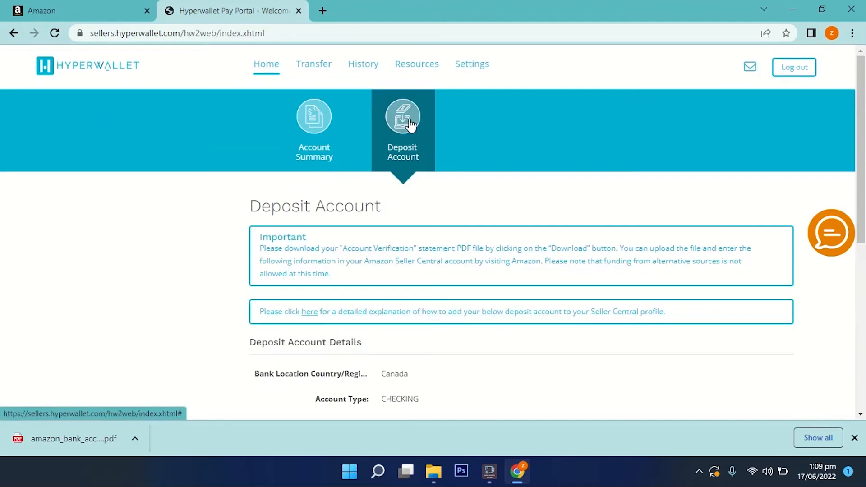
{"action": "scroll", "coordinate": [410, 131], "scroll_direction": "down", "scroll_amount": 4}
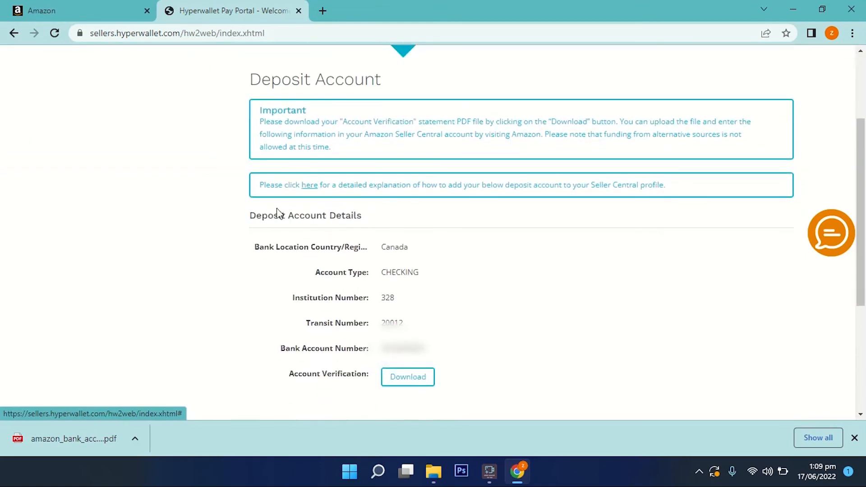
{"action": "scroll", "coordinate": [280, 209], "scroll_direction": "down", "scroll_amount": 2}
{"action": "scroll", "coordinate": [284, 202], "scroll_direction": "up", "scroll_amount": 6}
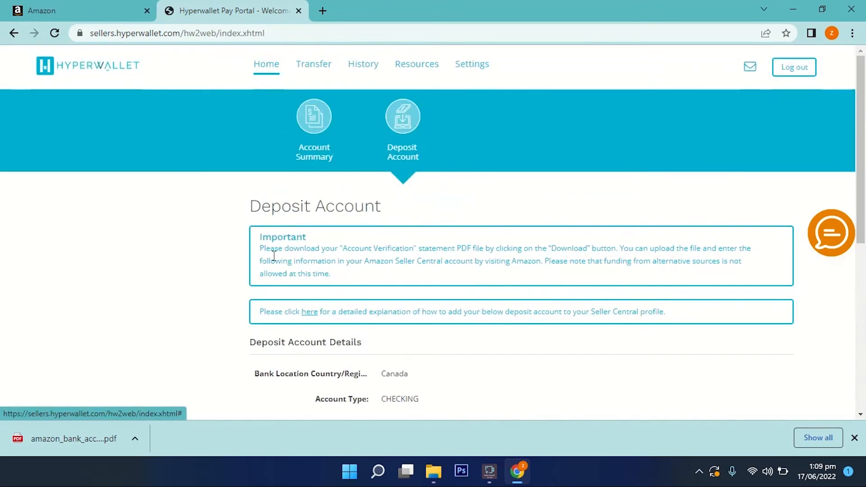
{"action": "scroll", "coordinate": [261, 255], "scroll_direction": "down", "scroll_amount": 4}
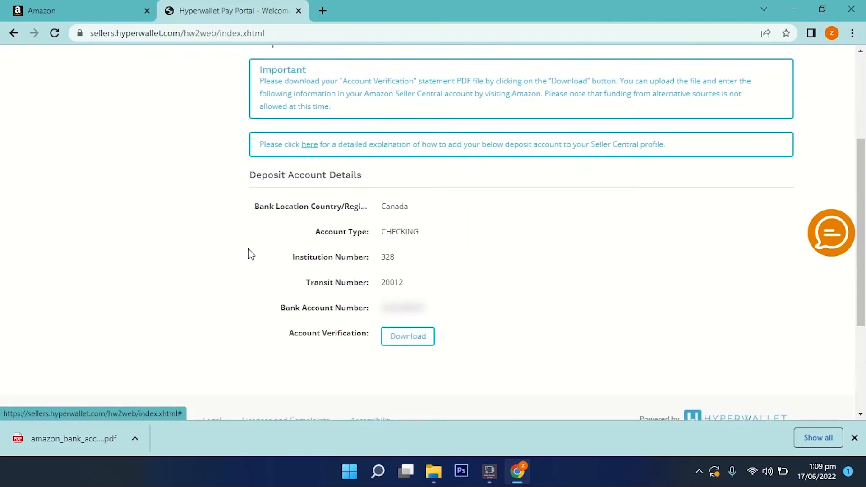
{"action": "scroll", "coordinate": [251, 254], "scroll_direction": "up", "scroll_amount": 3}
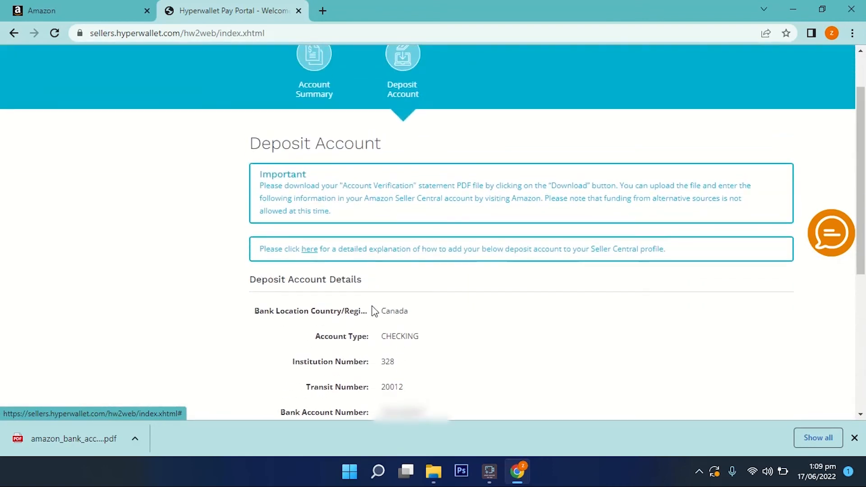
{"action": "scroll", "coordinate": [374, 310], "scroll_direction": "up", "scroll_amount": 2}
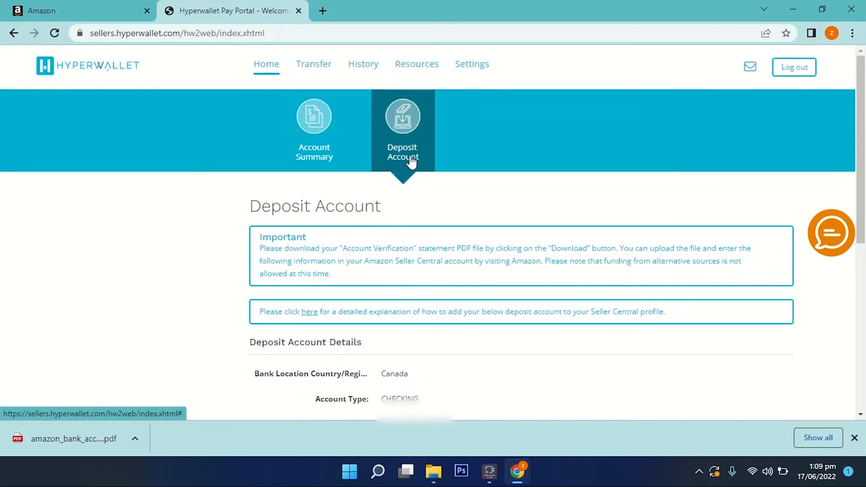
{"action": "scroll", "coordinate": [212, 237], "scroll_direction": "down", "scroll_amount": 5}
{"action": "scroll", "coordinate": [211, 233], "scroll_direction": "up", "scroll_amount": 4}
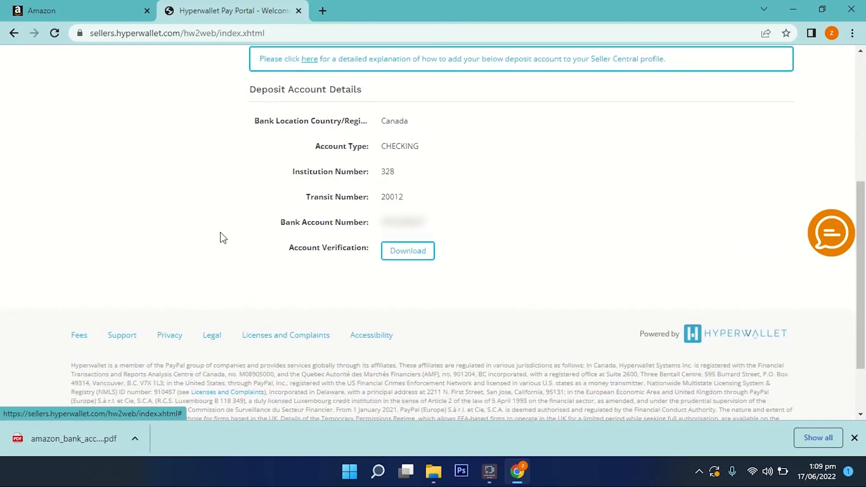